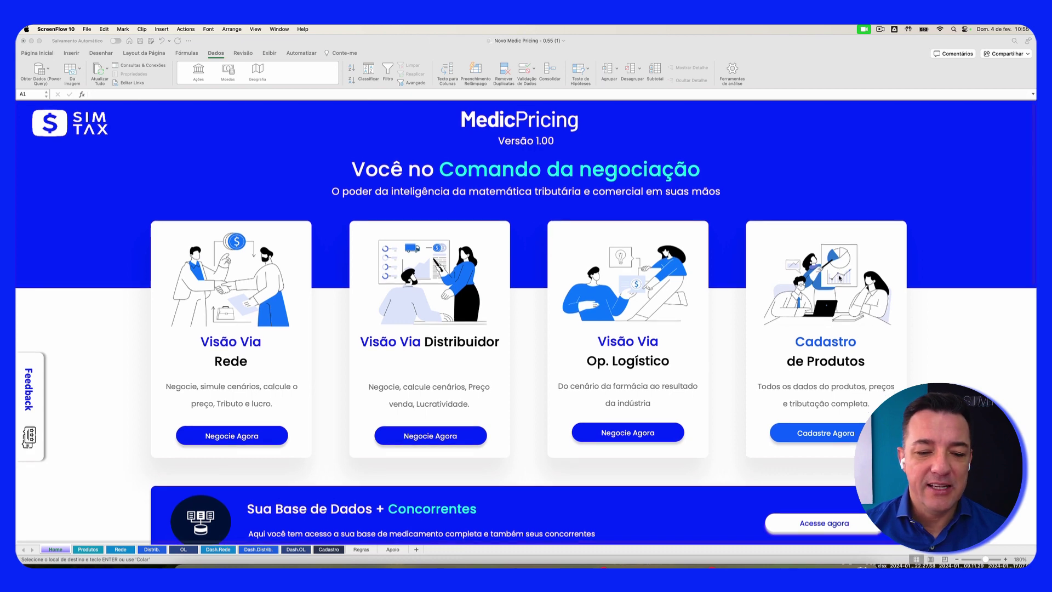
# Scroll the Home sheet down to the 'Sua Base de Dados + Concorrentes' banner and focus the workbook window
pyautogui.scroll(-3, 839, 278)
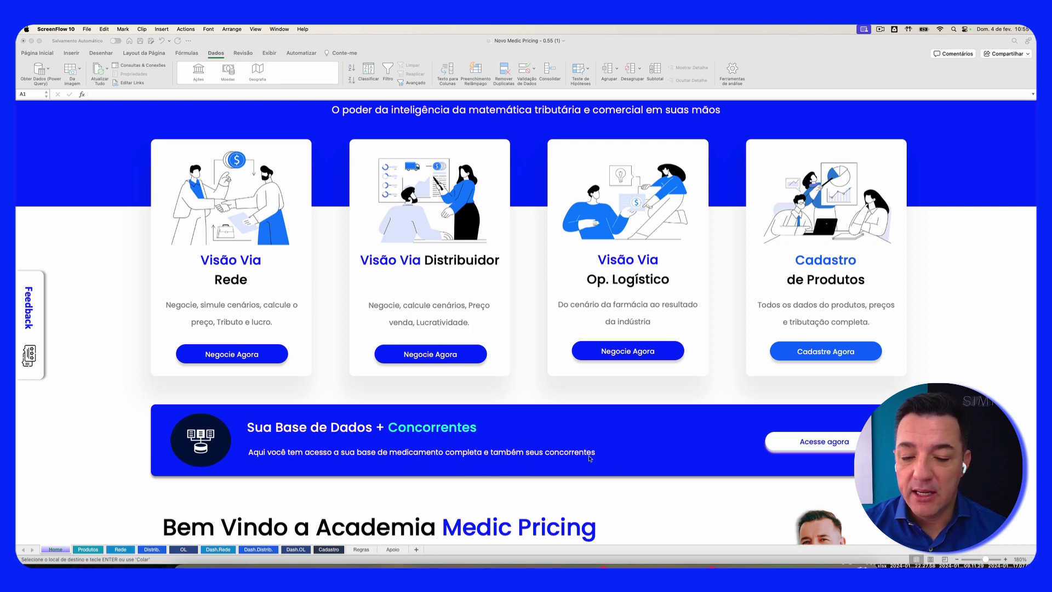
pyautogui.click(853, 467)
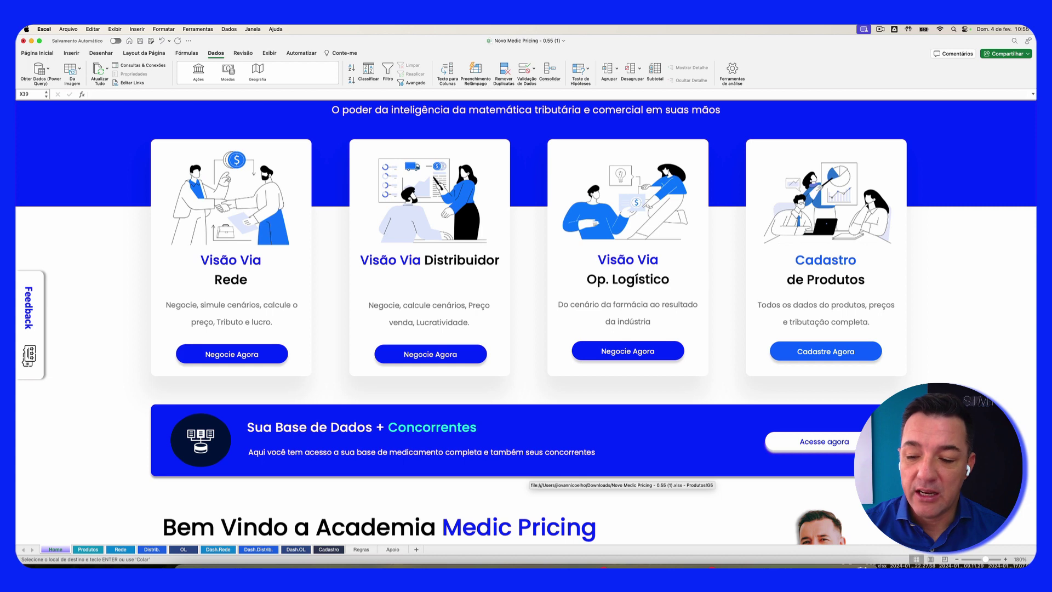
# Open the Produtos sheet and inspect the Código, EAN, Indústria ou Concorrente and Quantidade ou Forma headers
pyautogui.click(853, 467)
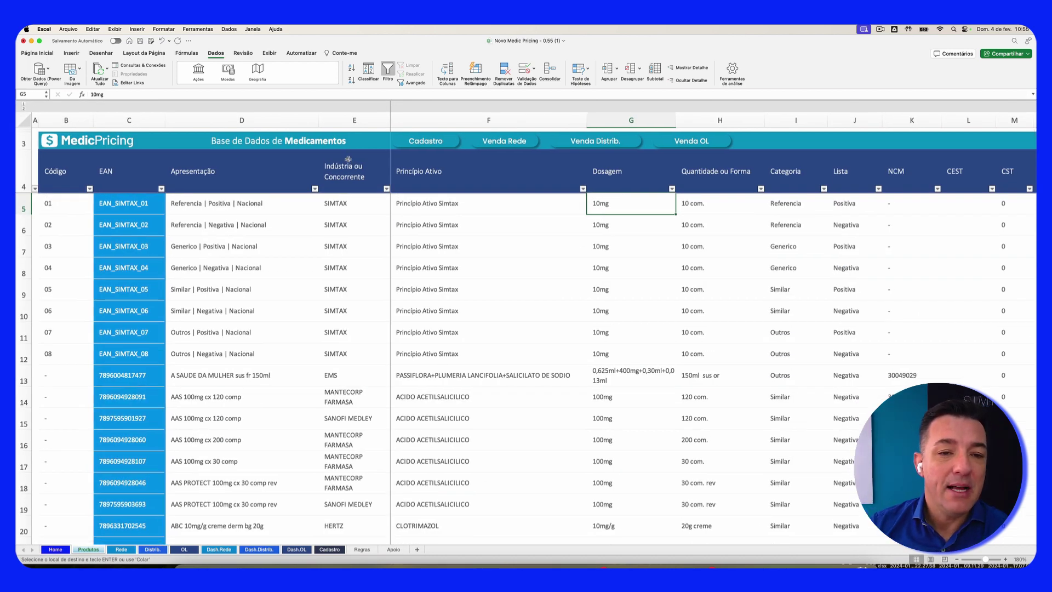
pyautogui.click(66, 173)
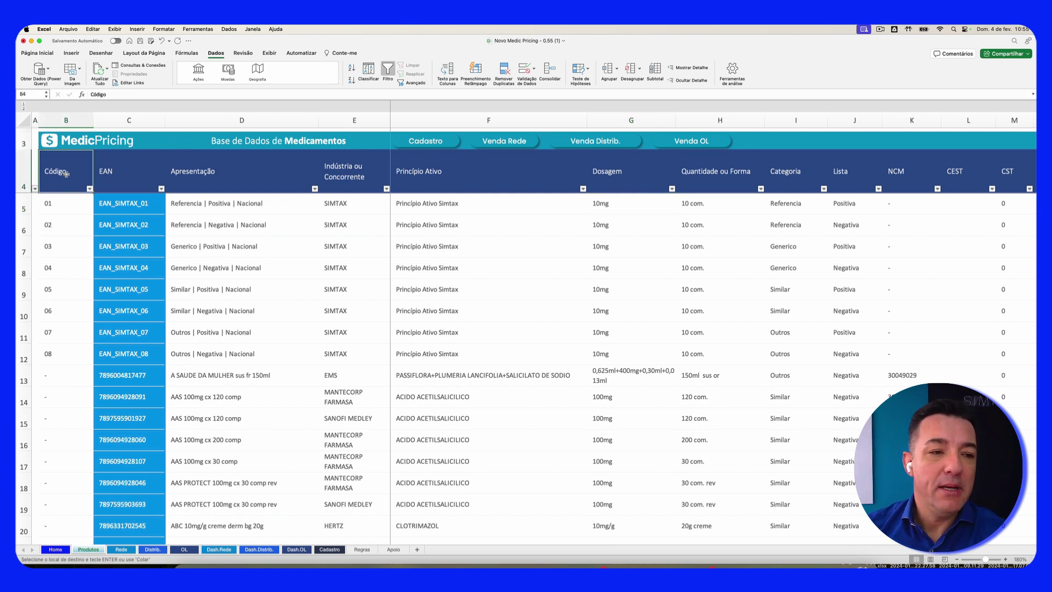
pyautogui.click(128, 180)
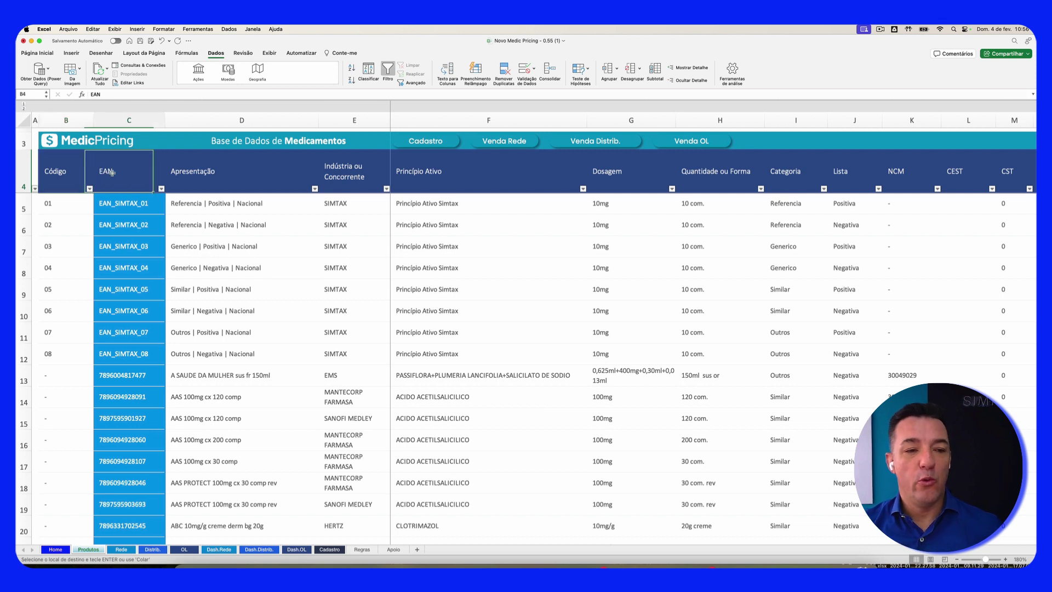
pyautogui.click(227, 171)
pyautogui.click(356, 176)
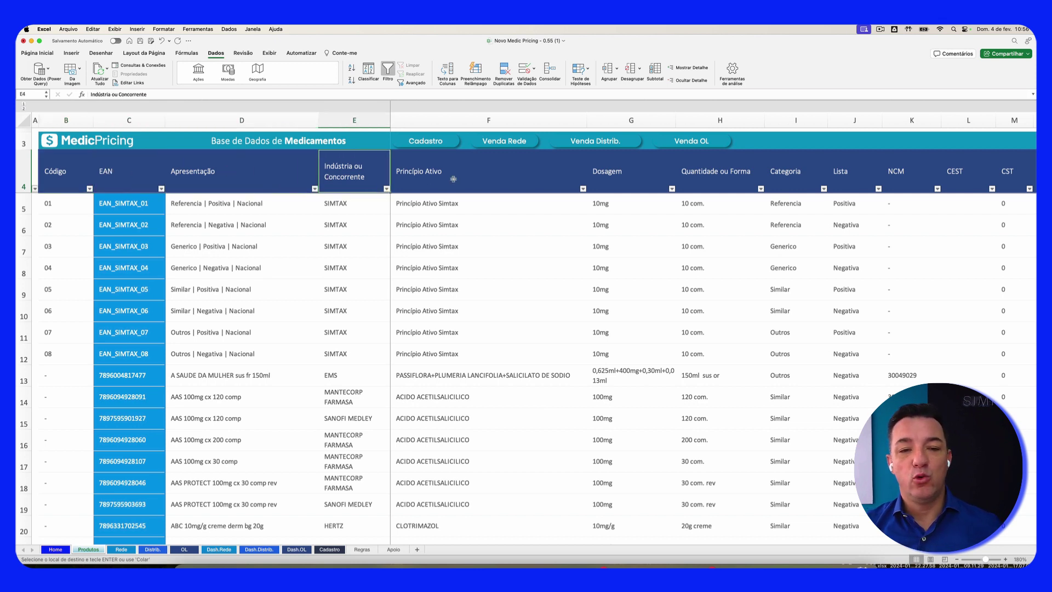
pyautogui.click(454, 179)
pyautogui.click(623, 178)
pyautogui.click(734, 183)
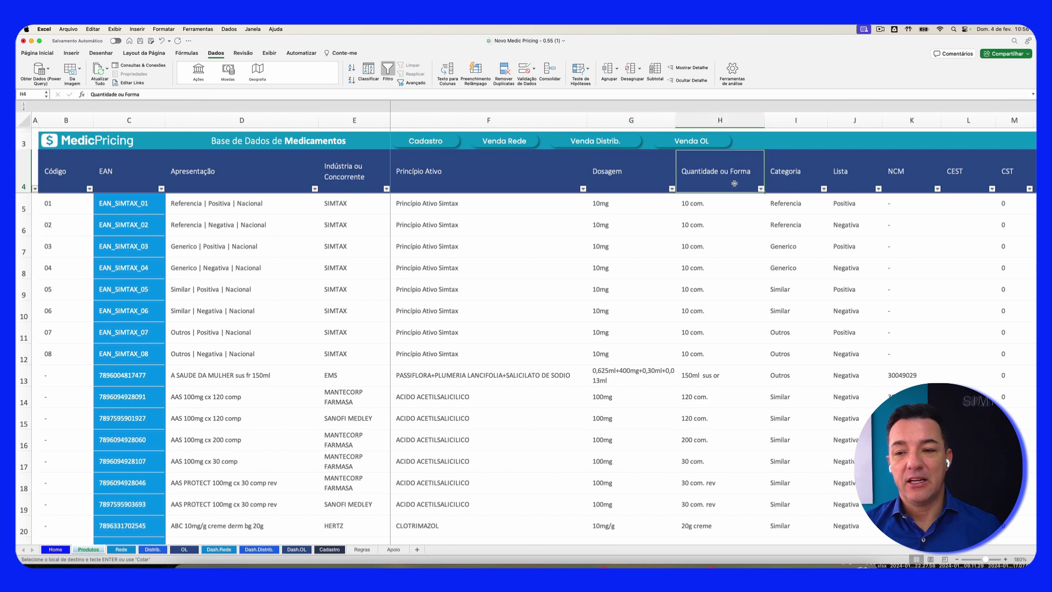
# Inspect the Lista, NCM, CEST, CST and UF Indúst. headers, then select across the header row
pyautogui.moveTo(630, 173); pyautogui.dragTo(638, 175)
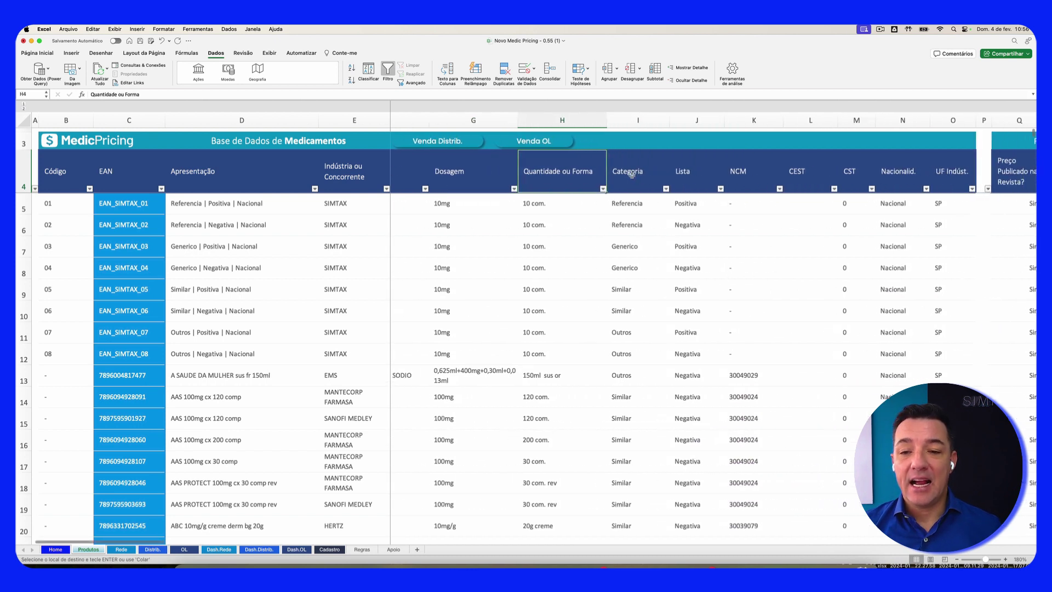
pyautogui.click(638, 174)
pyautogui.click(712, 177)
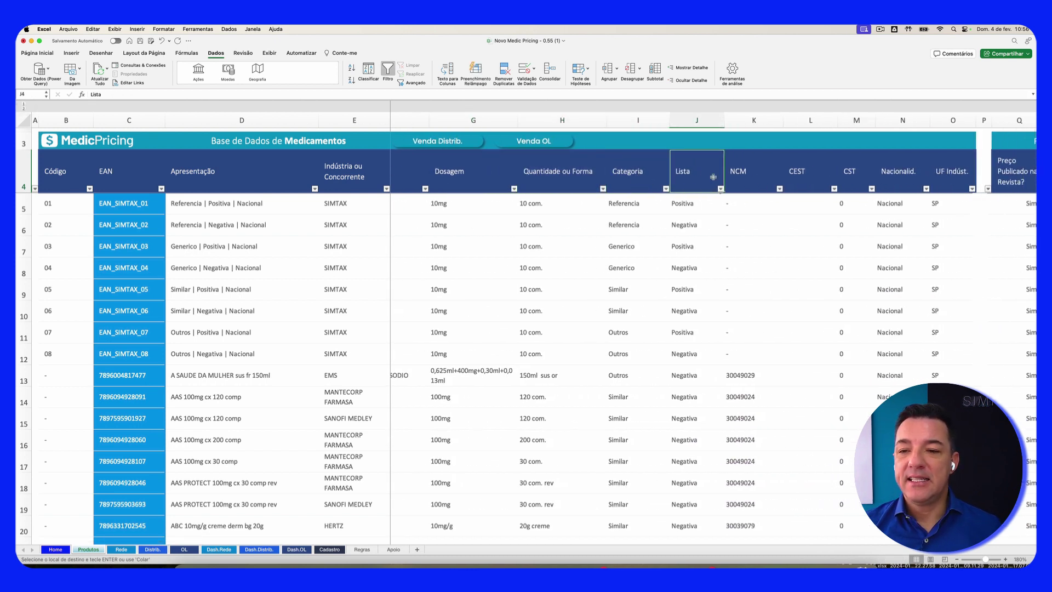
pyautogui.click(767, 178)
pyautogui.click(808, 177)
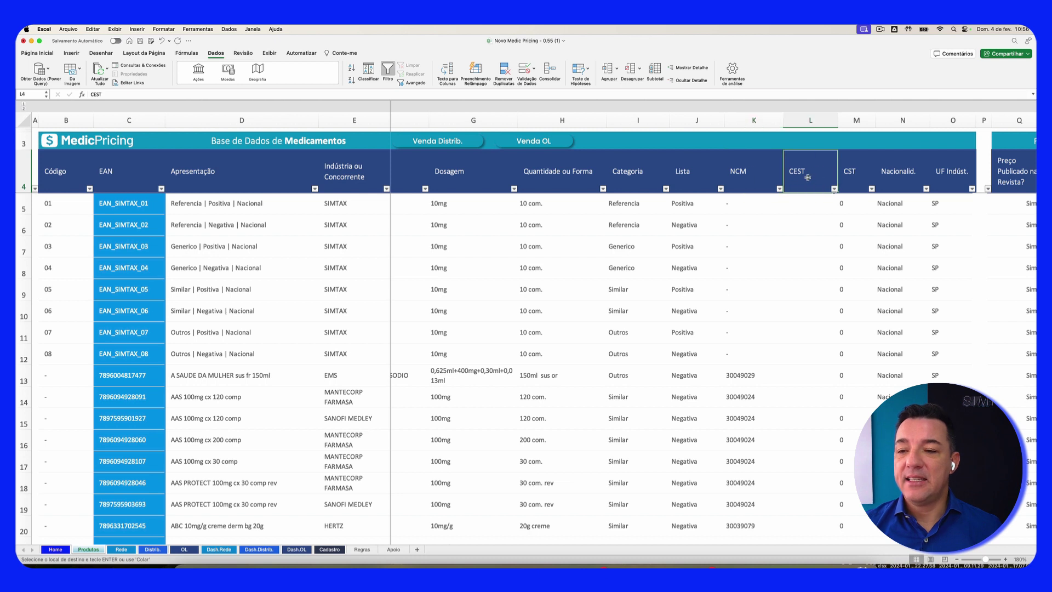
pyautogui.click(848, 179)
pyautogui.click(902, 181)
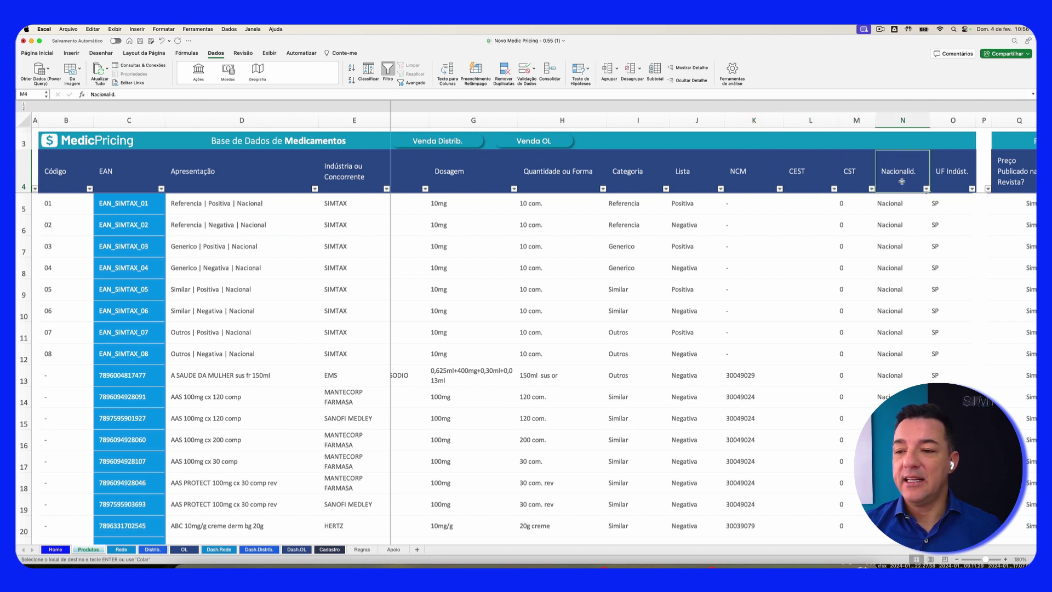
pyautogui.click(955, 178)
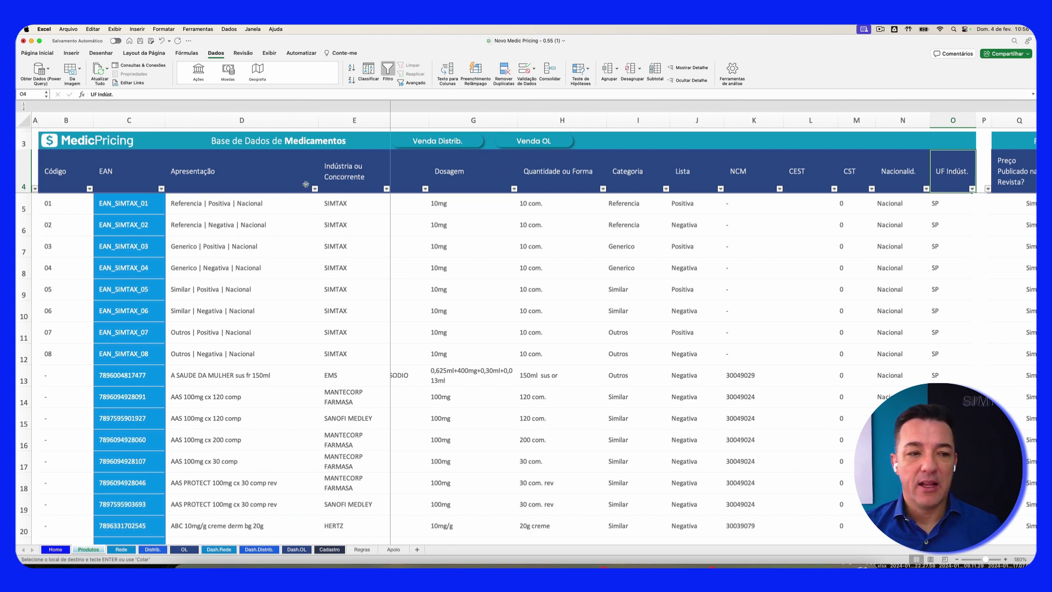
pyautogui.moveTo(46, 172); pyautogui.dragTo(871, 178)
# Extend the header selection to UF Indúst. and scroll right to the Revista price columns
pyautogui.hscroll(5, 827, 243)
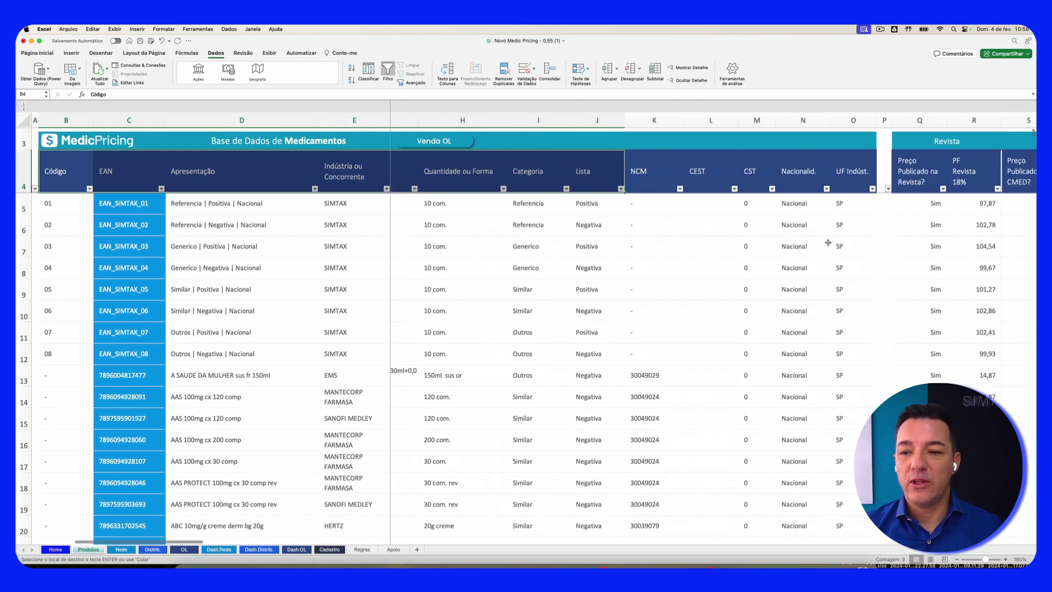
pyautogui.keyDown('shift'); pyautogui.click(822, 174); pyautogui.keyUp('shift')
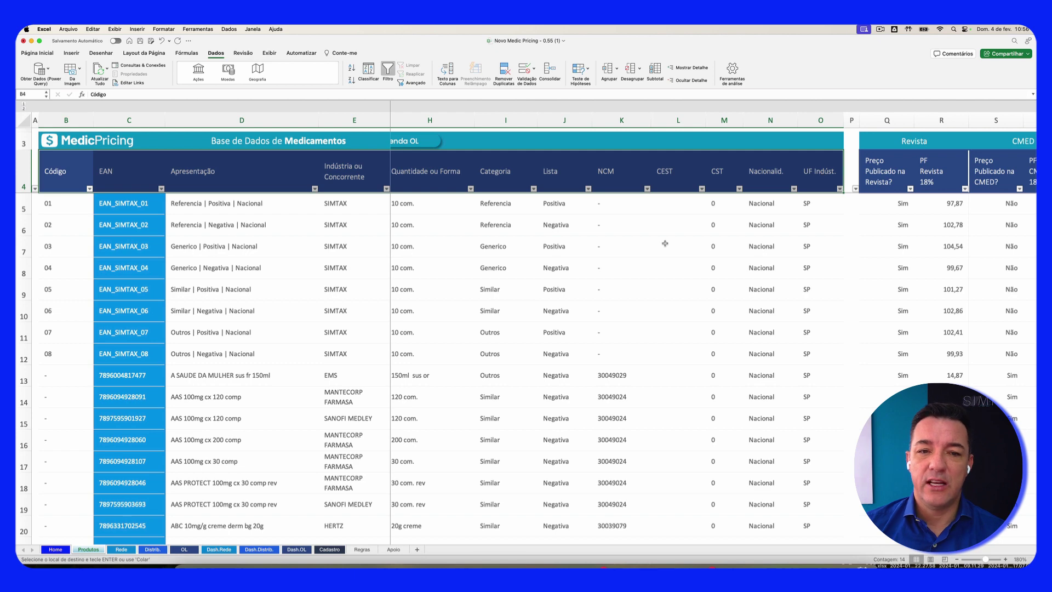
pyautogui.hscroll(5, 698, 256)
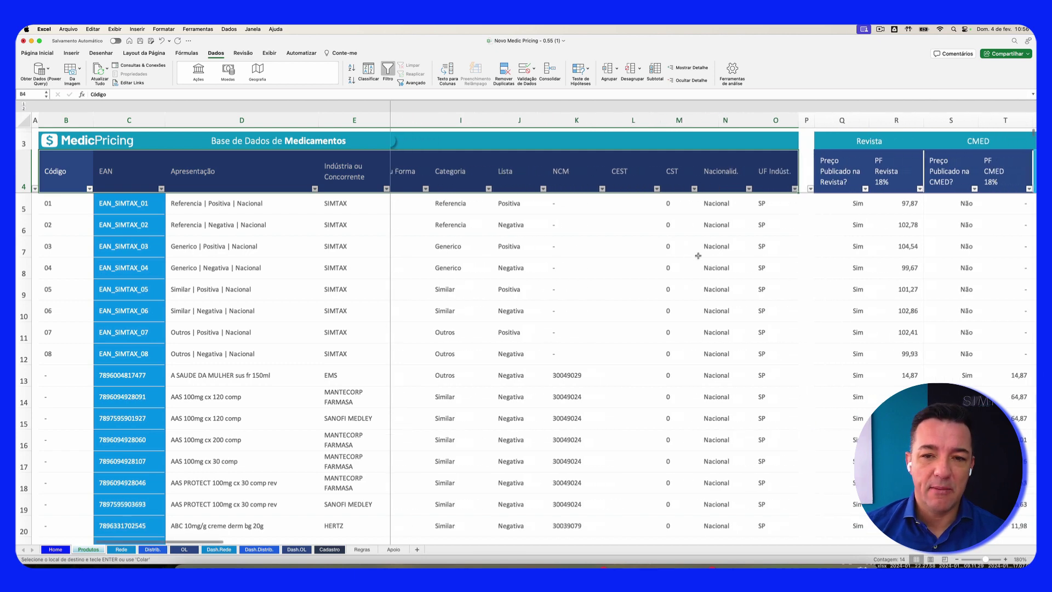
pyautogui.hscroll(2, 698, 256)
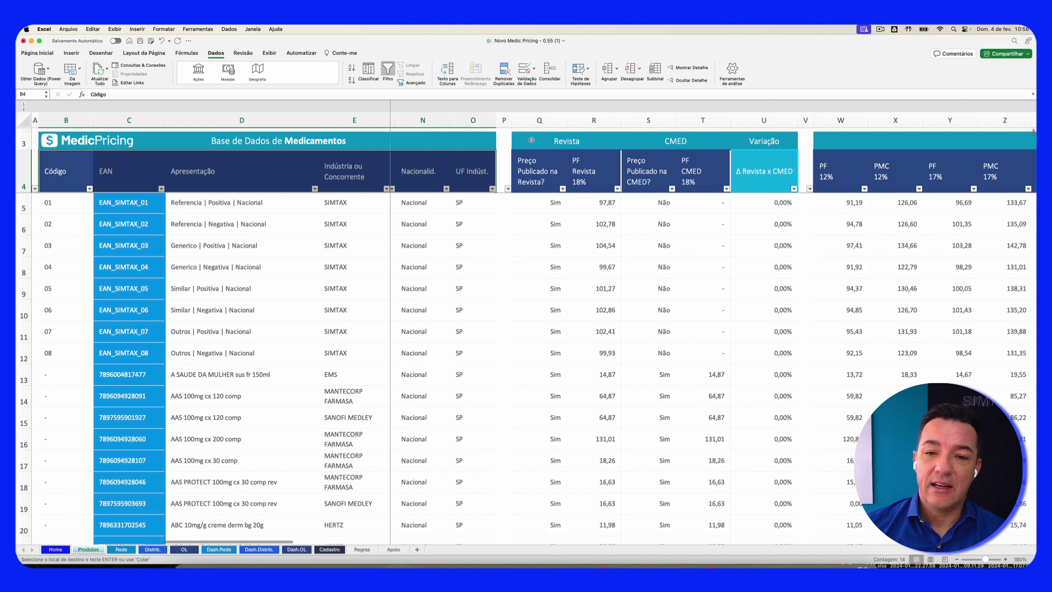
# Check the Preço Publicado na Revista? flag and the PF Revista 18% formula for the first product
pyautogui.click(529, 171)
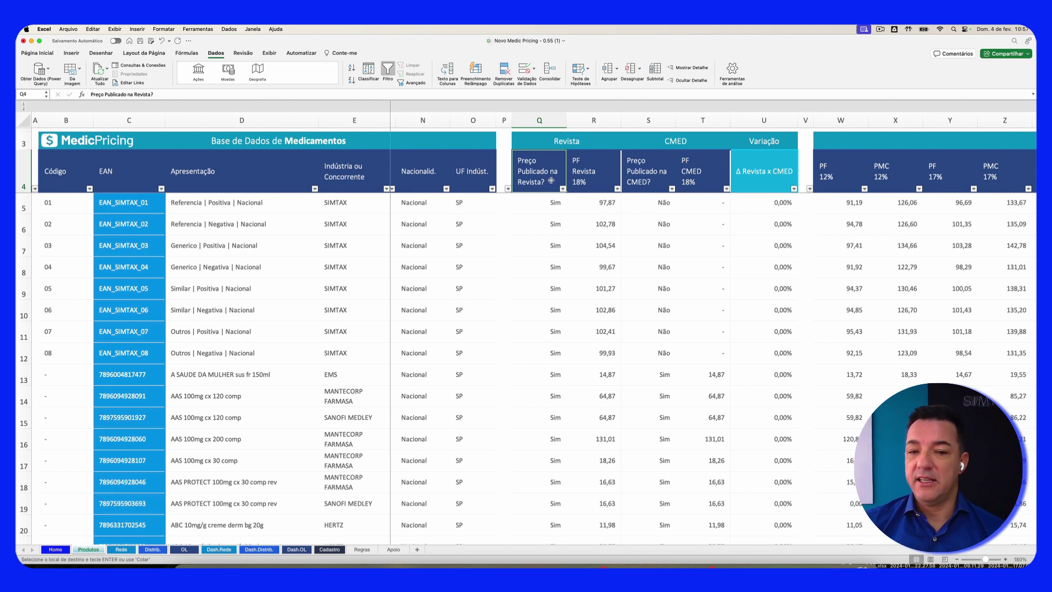
pyautogui.click(556, 203)
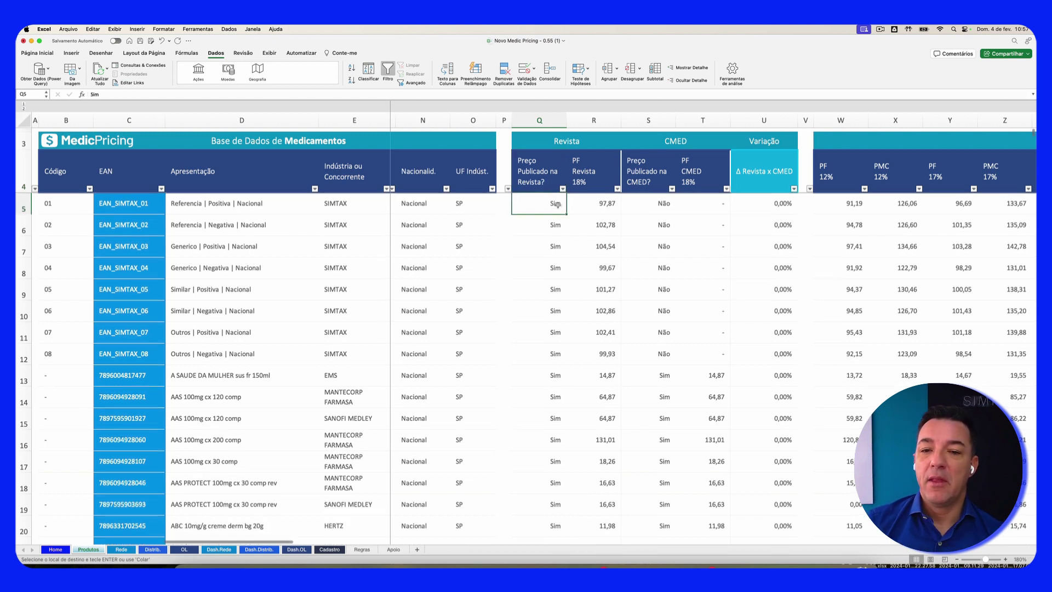
pyautogui.click(589, 166)
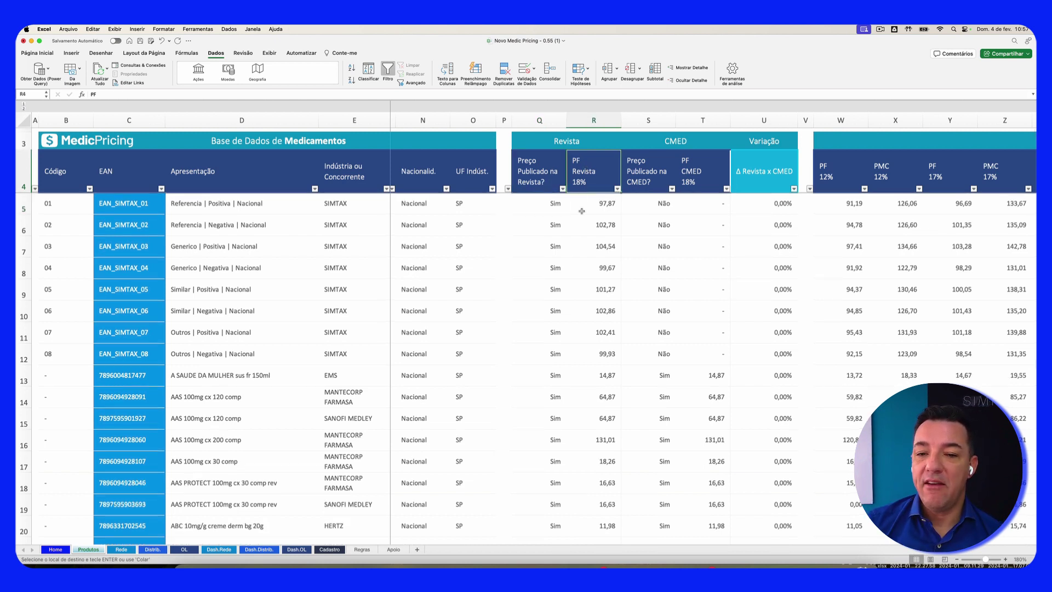
pyautogui.click(593, 204)
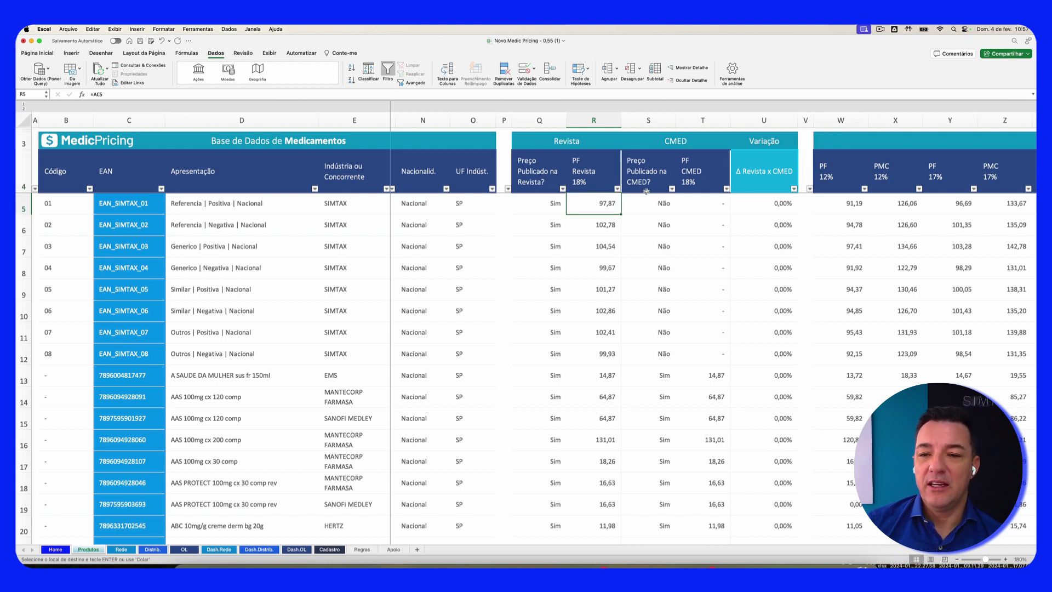
pyautogui.click(668, 186)
pyautogui.click(671, 189)
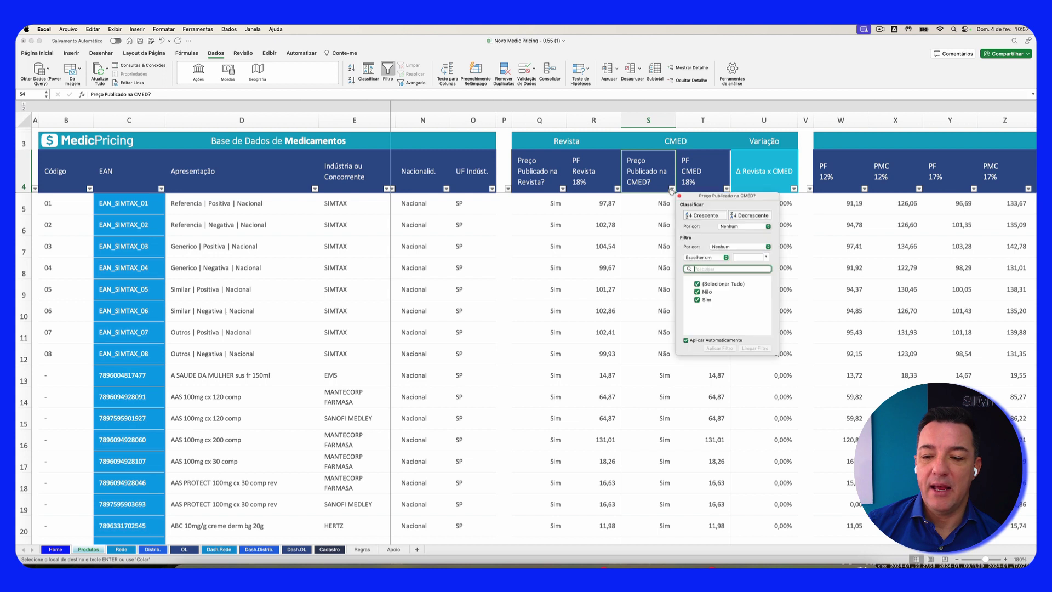
pyautogui.click(696, 293)
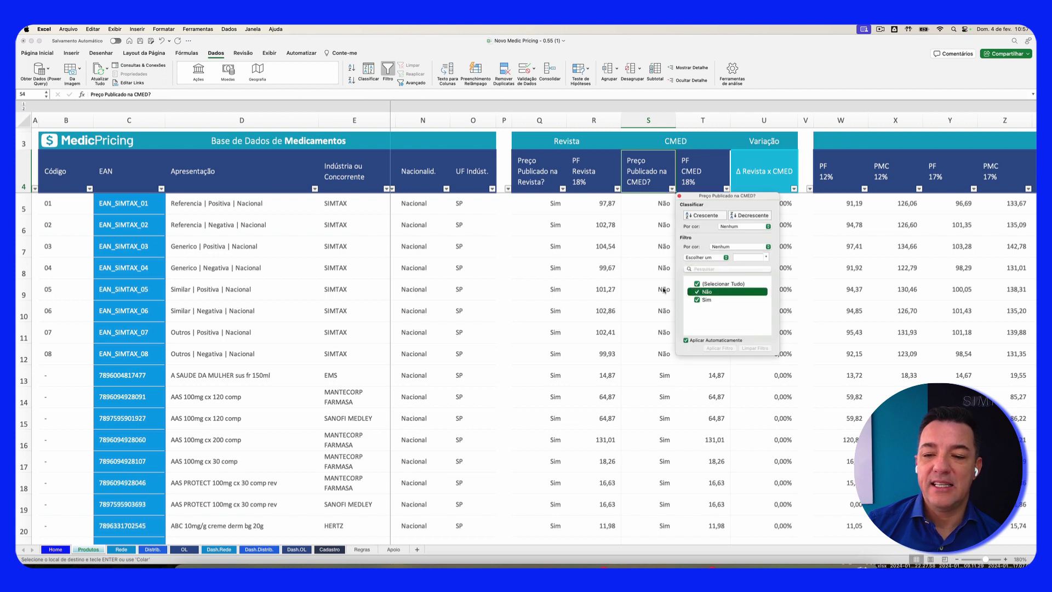
pyautogui.click(645, 211)
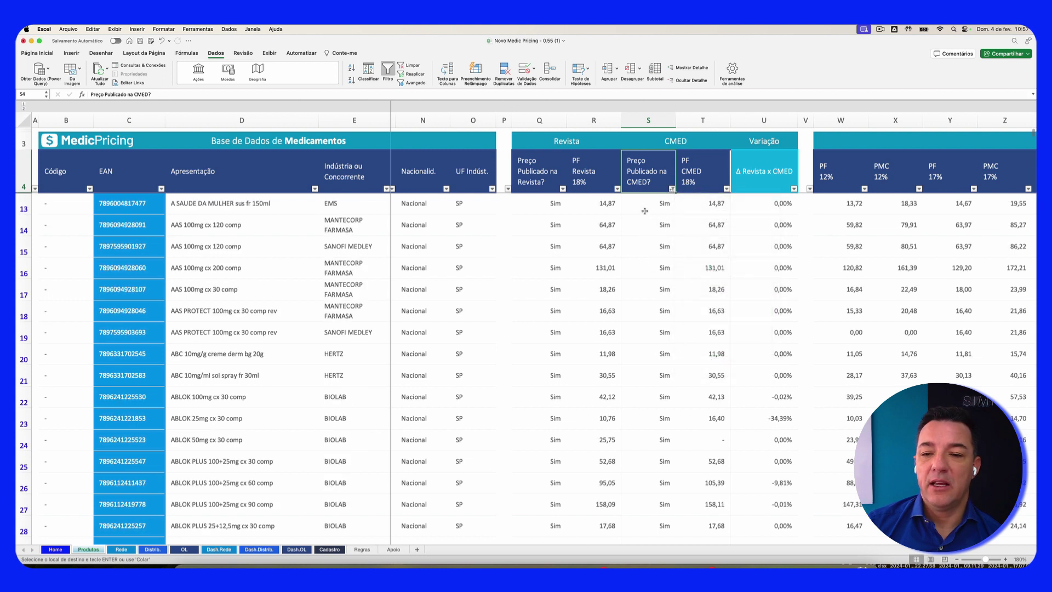
pyautogui.click(652, 201)
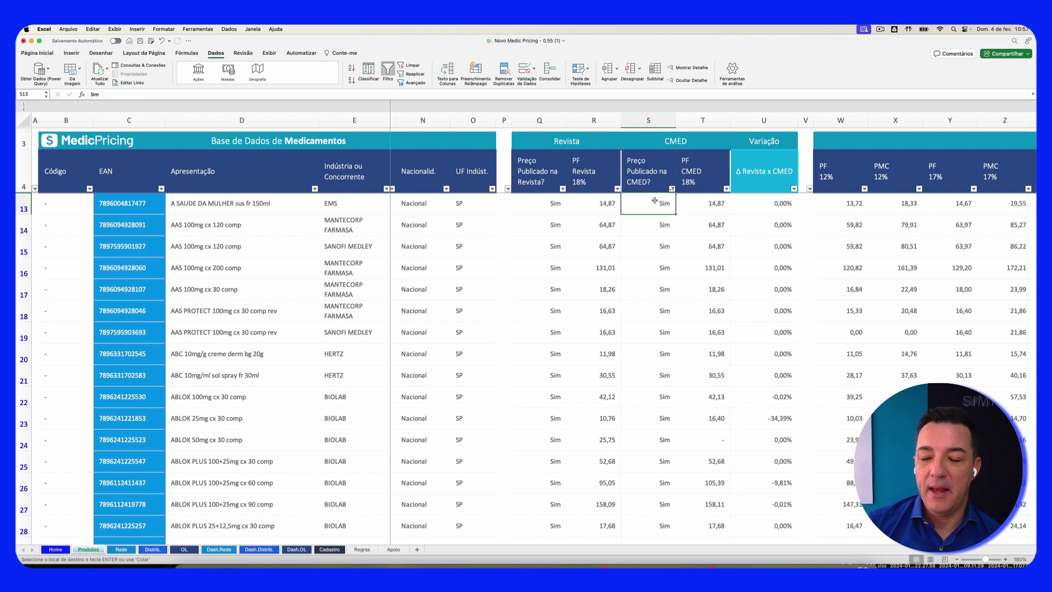
pyautogui.click(702, 204)
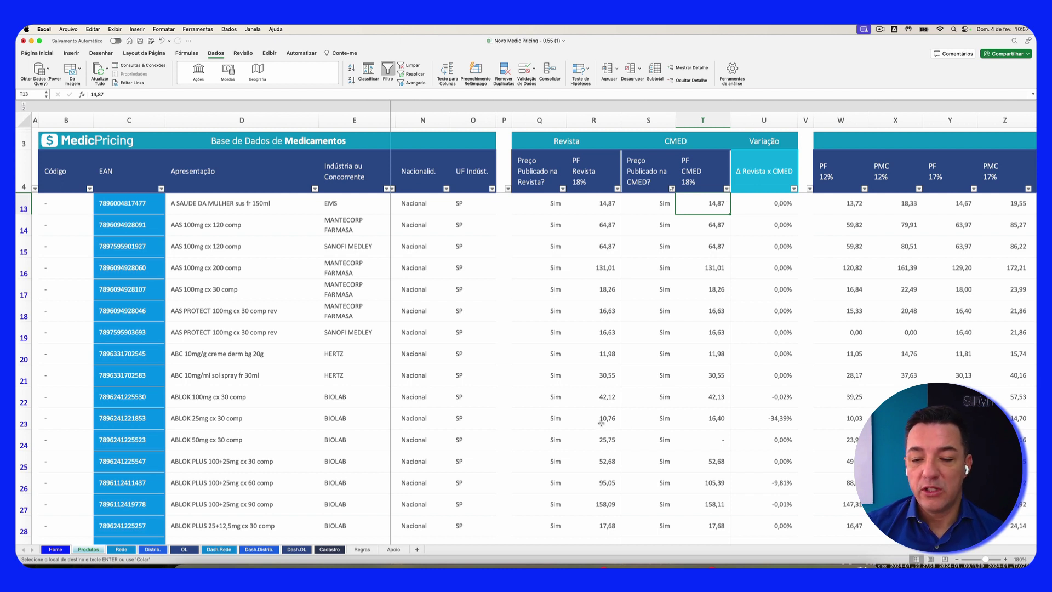
pyautogui.click(718, 419)
pyautogui.click(602, 419)
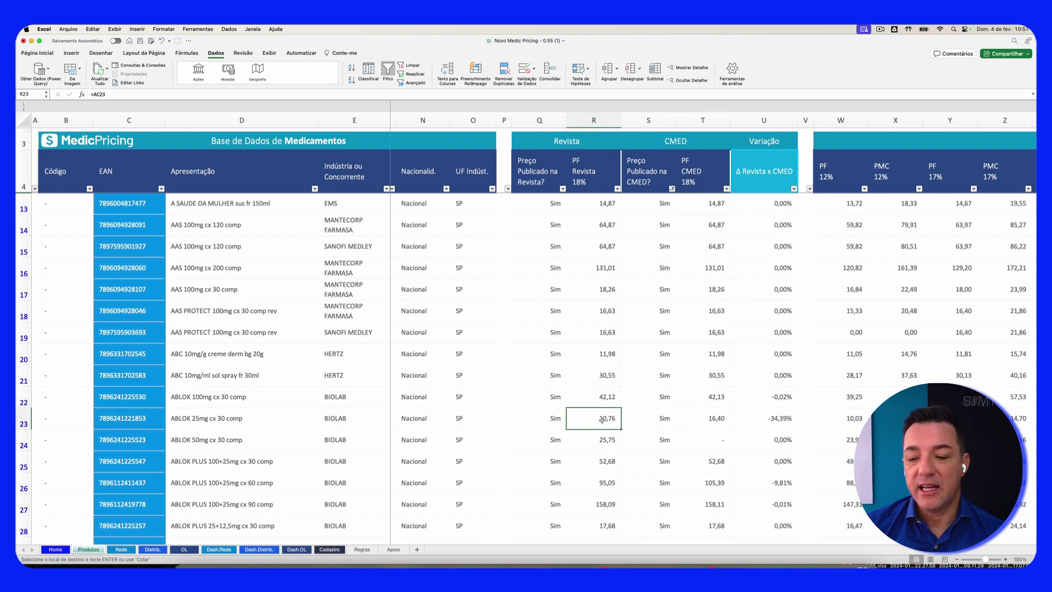
pyautogui.click(773, 421)
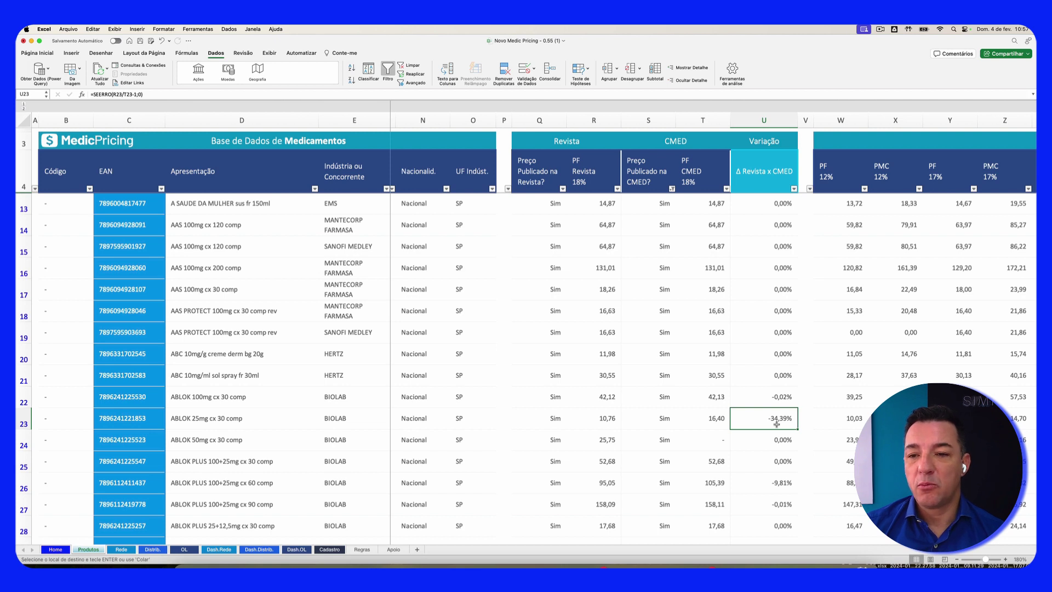
pyautogui.click(710, 419)
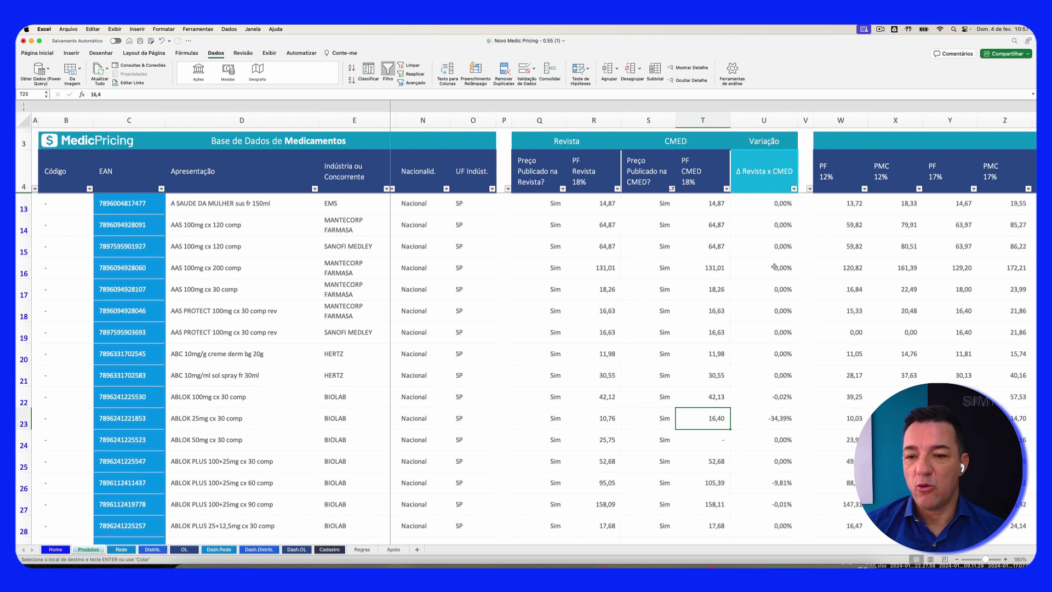
# Scroll right through the Revista price columns to the PMC 22% heading
pyautogui.hscroll(2, 773, 267)
pyautogui.scroll(-3, 773, 267)
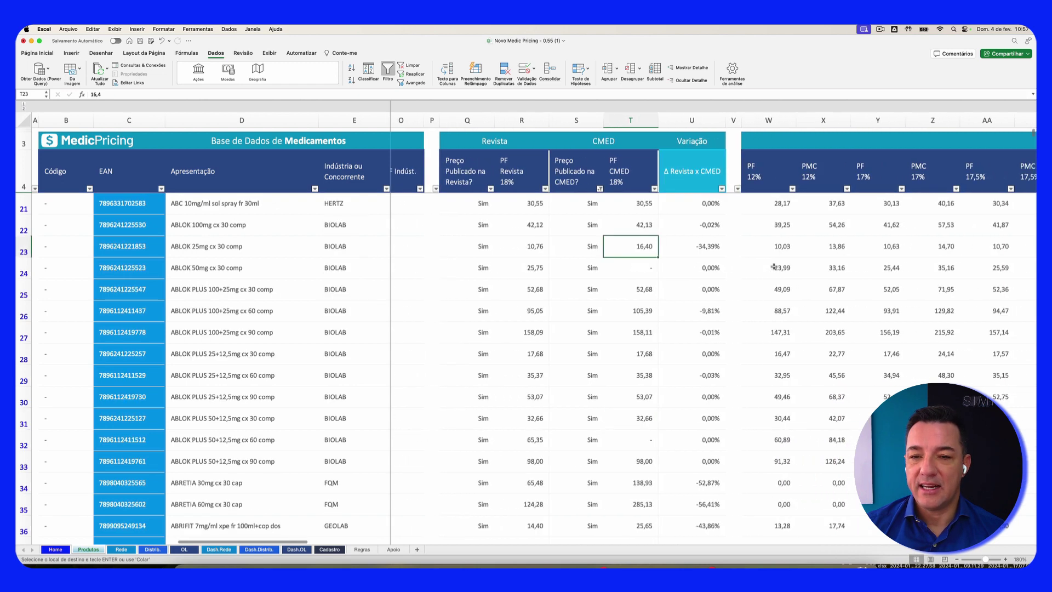
pyautogui.scroll(2, 773, 267)
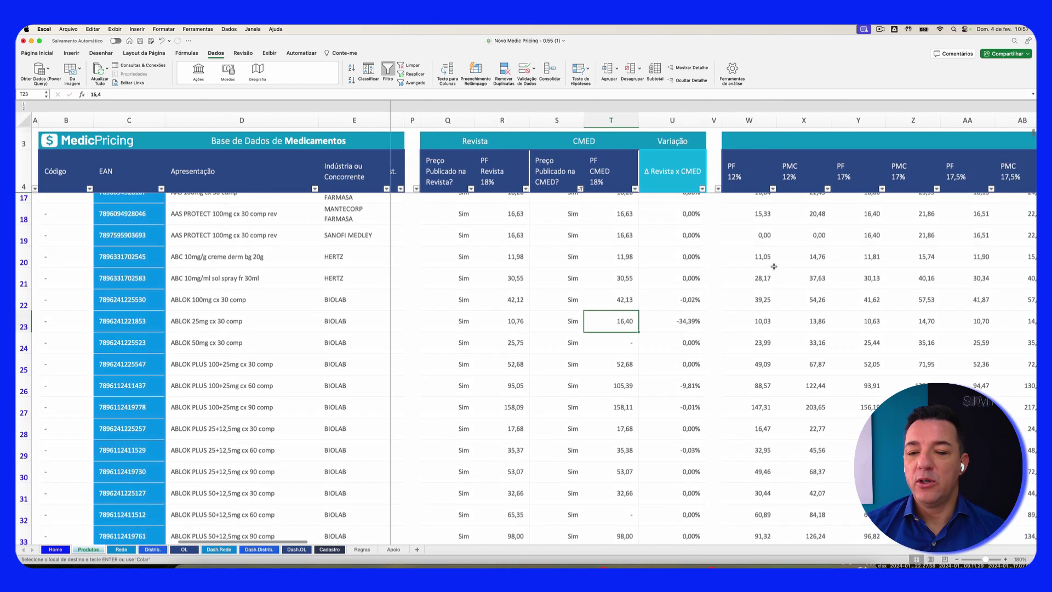
pyautogui.hscroll(2, 774, 267)
pyautogui.hscroll(1, 773, 267)
pyautogui.hscroll(2, 773, 267)
pyautogui.hscroll(1, 773, 267)
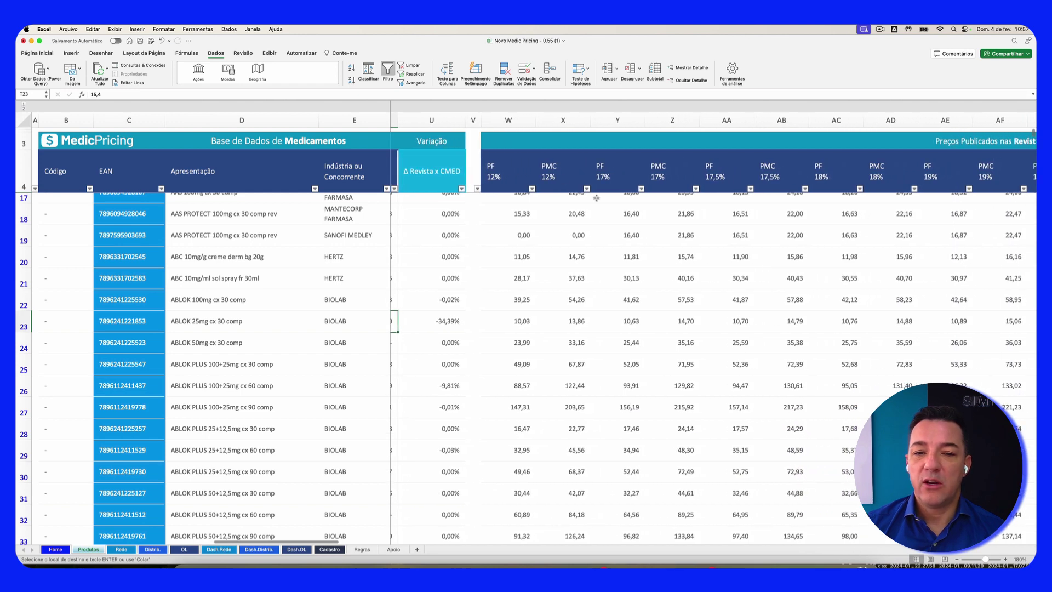
pyautogui.hscroll(1, 680, 193)
pyautogui.hscroll(1, 679, 193)
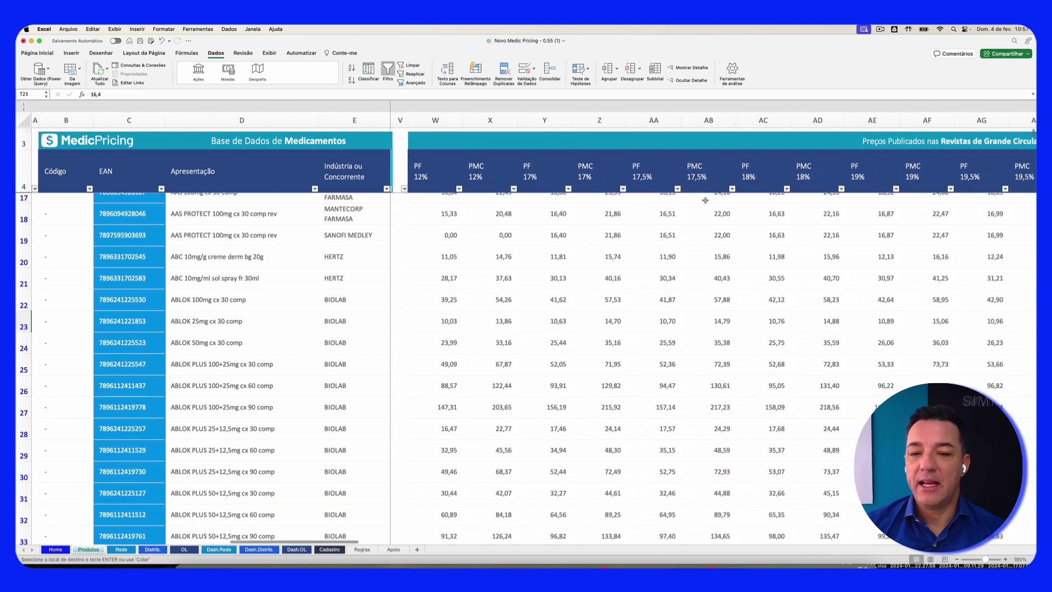
pyautogui.hscroll(1, 705, 200)
pyautogui.hscroll(1, 705, 200)
pyautogui.hscroll(1, 705, 201)
pyautogui.hscroll(1, 705, 201)
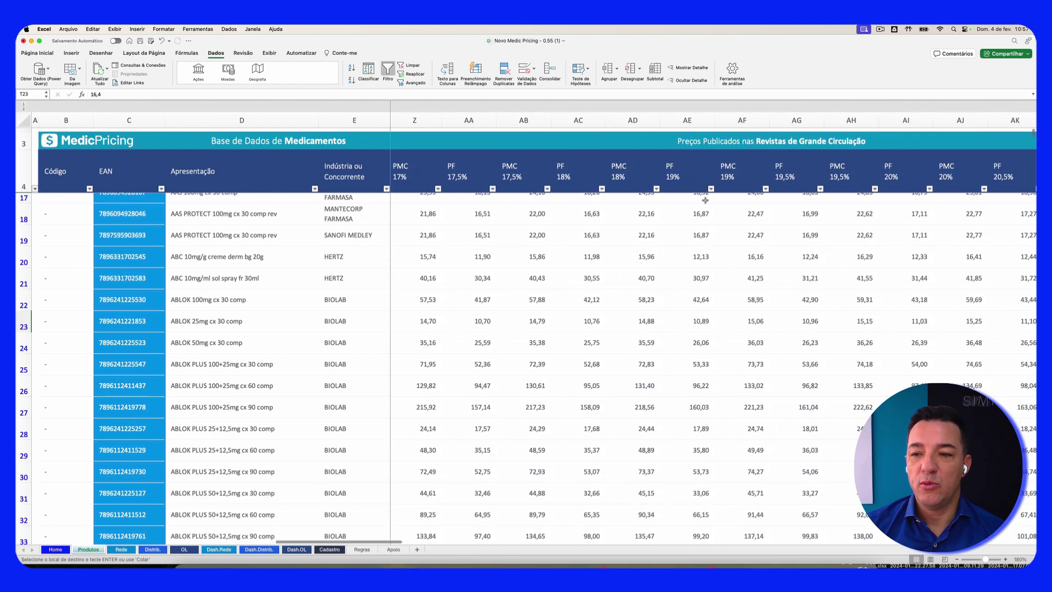
pyautogui.hscroll(1, 705, 200)
pyautogui.hscroll(1, 705, 201)
pyautogui.hscroll(1, 705, 201)
pyautogui.hscroll(1, 705, 201)
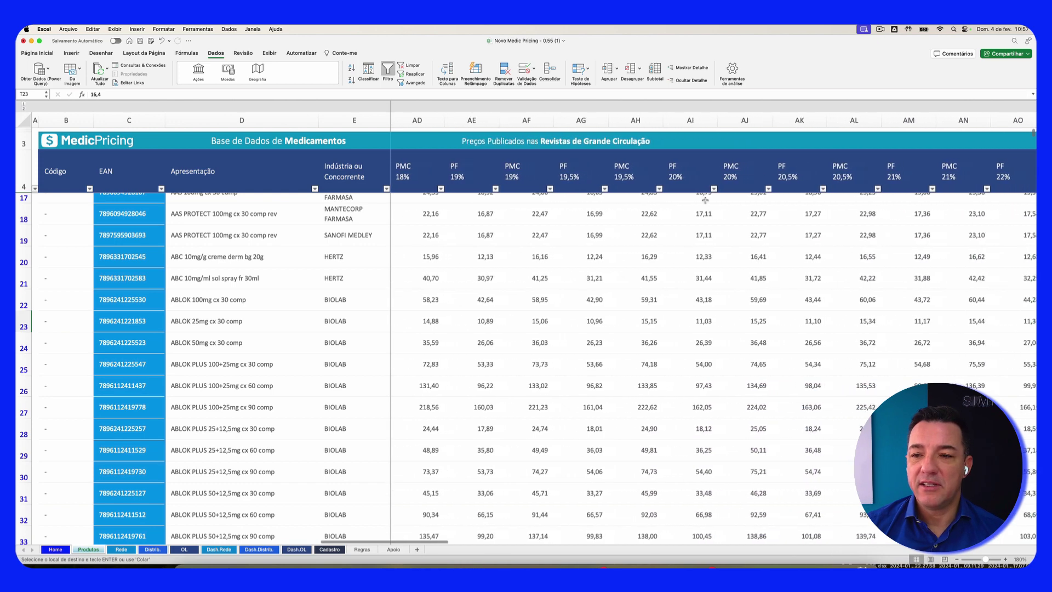
pyautogui.hscroll(1, 705, 200)
pyautogui.hscroll(2, 705, 200)
pyautogui.hscroll(2, 706, 201)
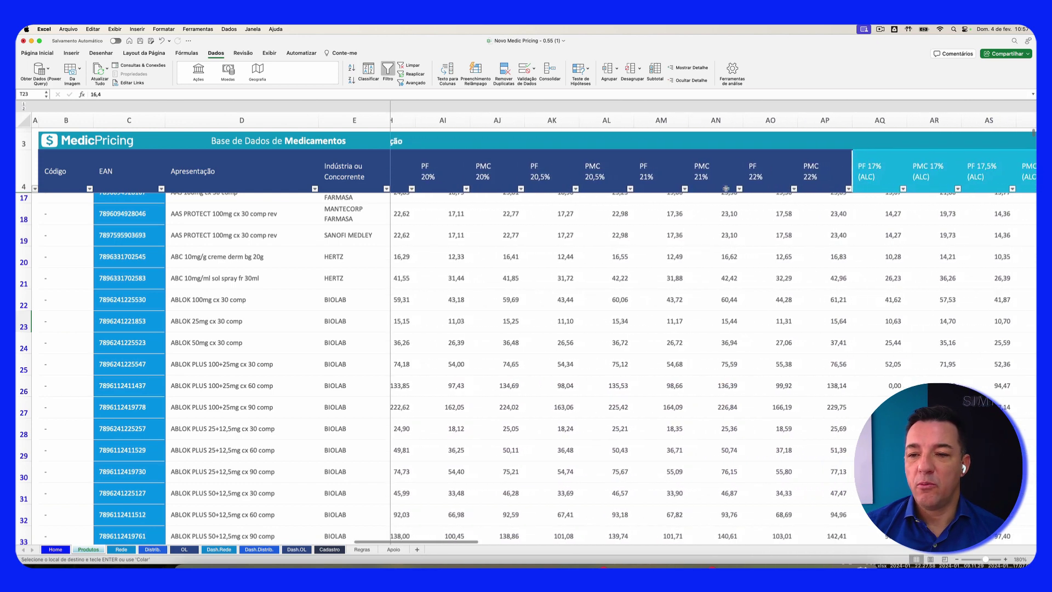
pyautogui.click(814, 181)
# Select the ALC headings from PF 17% to PF 19% and check the PF 17% (ALC) price in AQ15
pyautogui.hscroll(1, 811, 186)
pyautogui.hscroll(2, 806, 189)
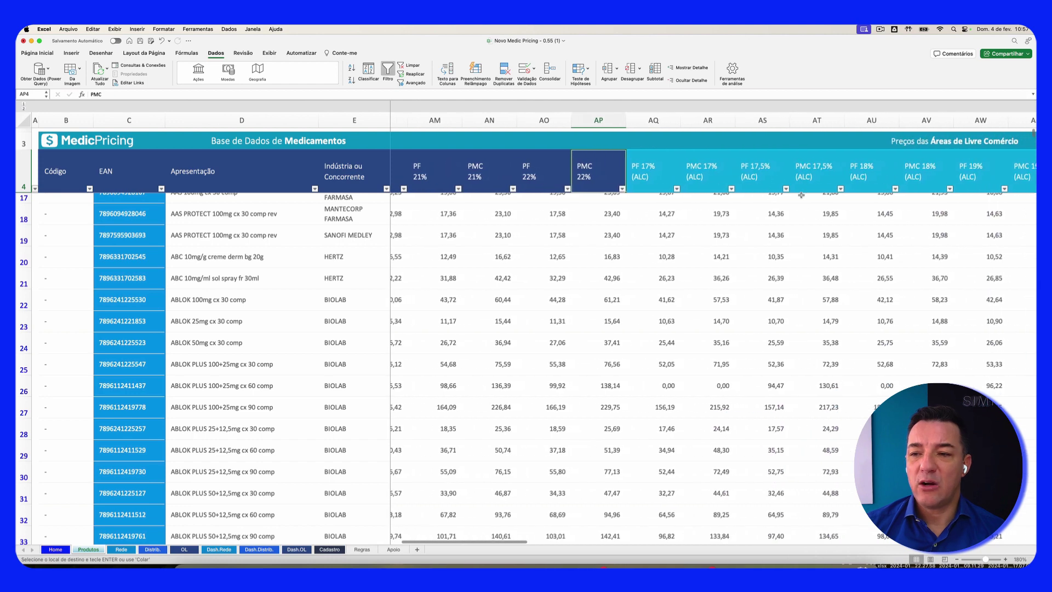
pyautogui.hscroll(1, 801, 195)
pyautogui.hscroll(3, 801, 194)
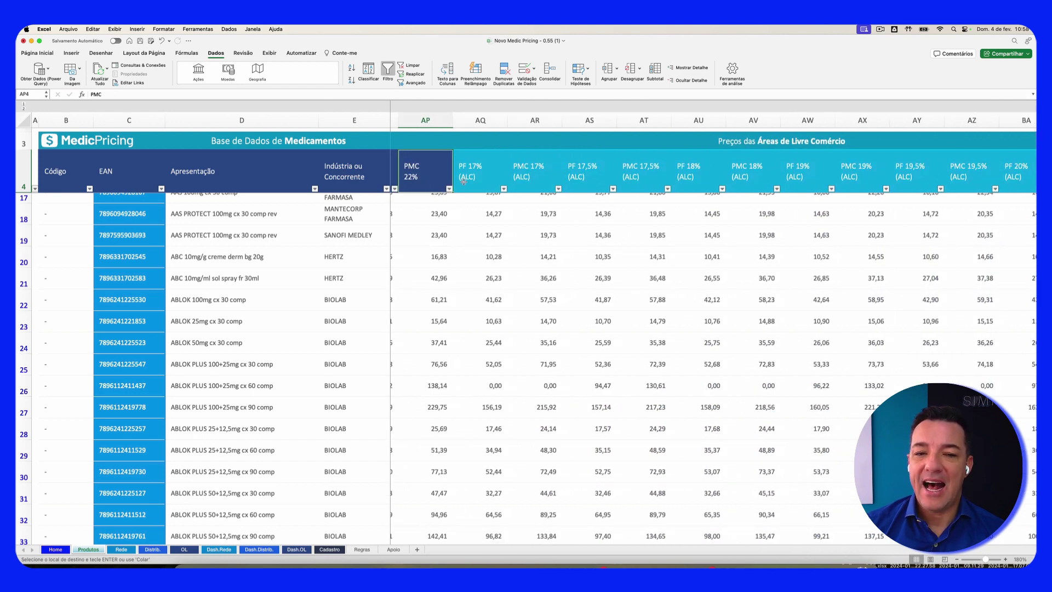
pyautogui.click(487, 176)
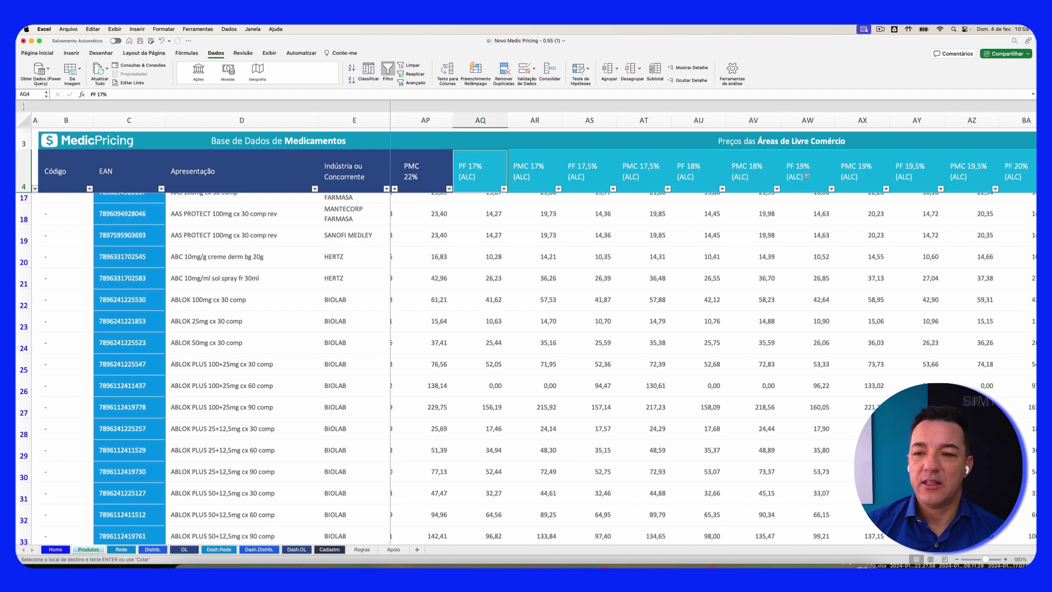
pyautogui.click(527, 182)
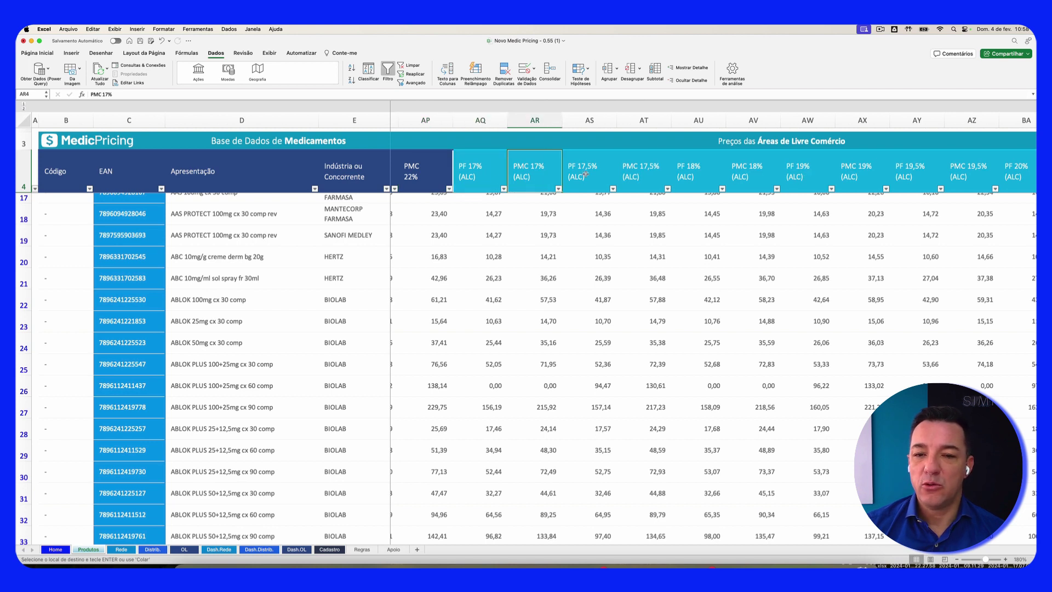
pyautogui.moveTo(586, 174)
pyautogui.mouseDown()
pyautogui.moveTo(531, 173)
pyautogui.moveTo(581, 173)
pyautogui.mouseUp()
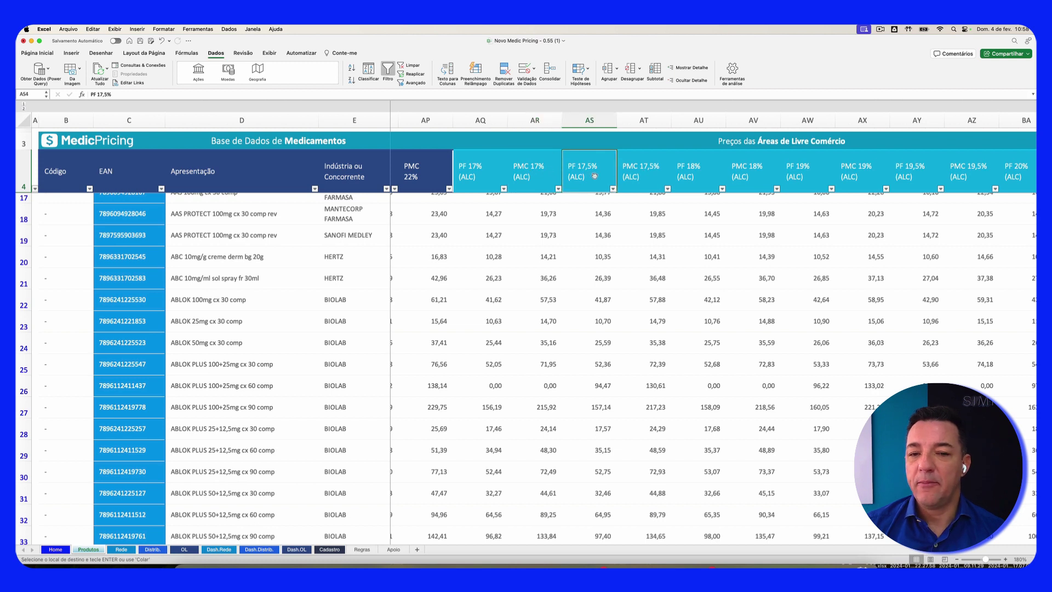
pyautogui.moveTo(472, 174); pyautogui.dragTo(788, 176)
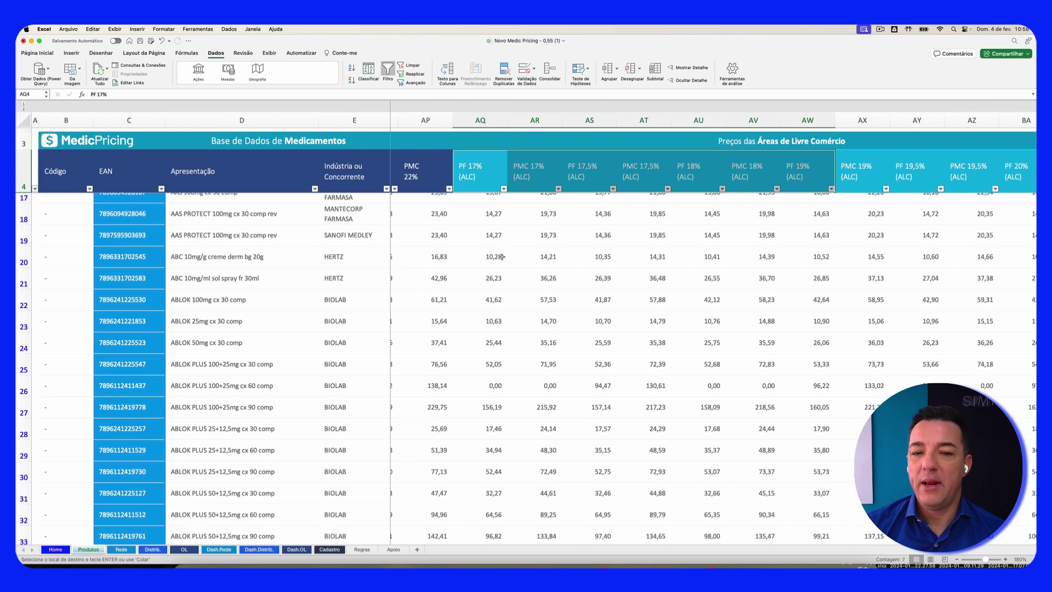
pyautogui.hscroll(-2, 501, 256)
pyautogui.scroll(3, 526, 259)
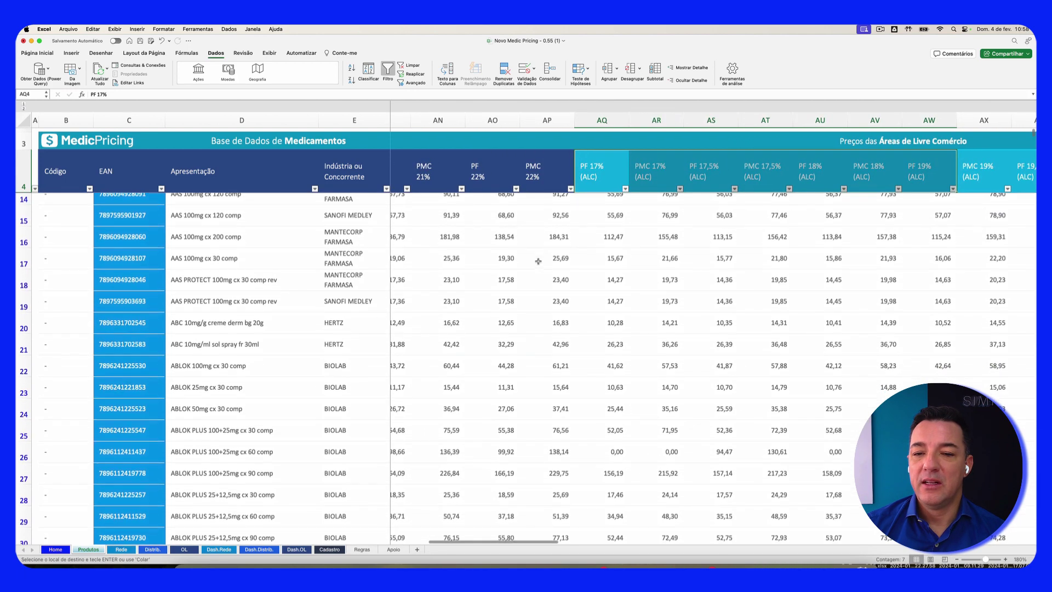
pyautogui.scroll(-1, 571, 234)
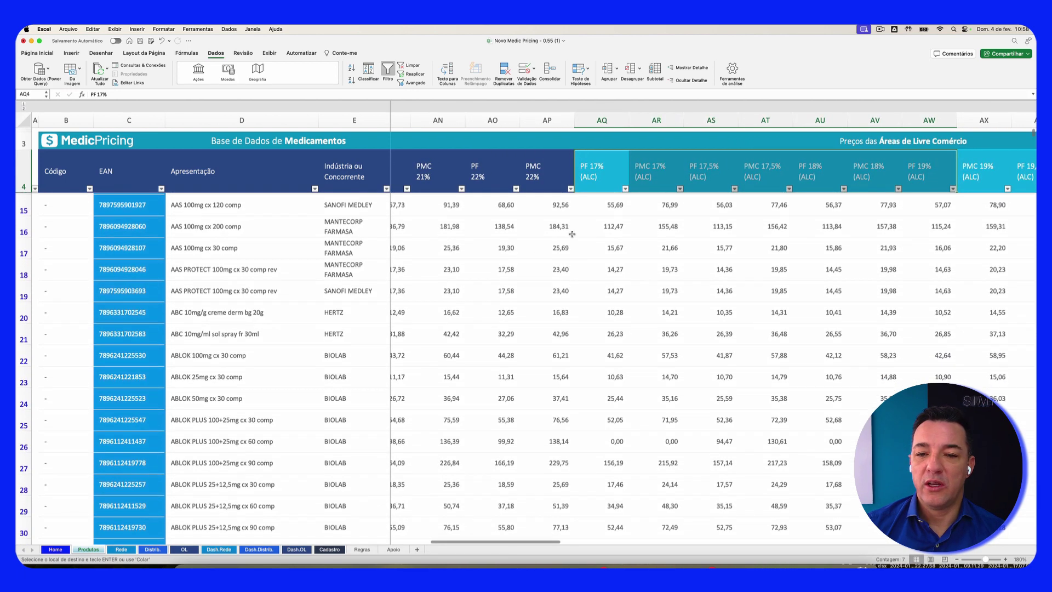
pyautogui.click(592, 180)
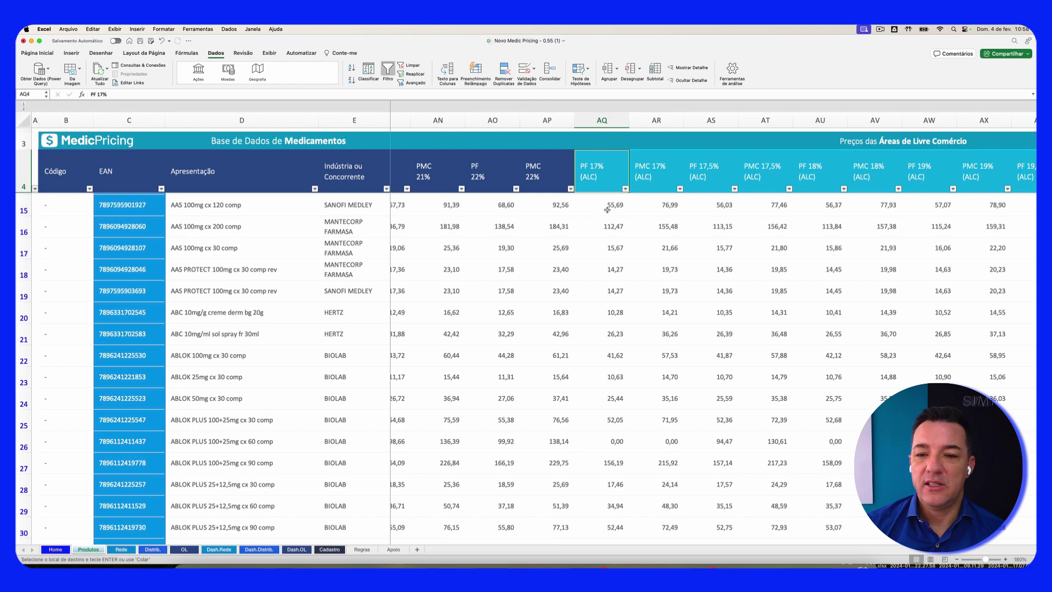
pyautogui.click(607, 207)
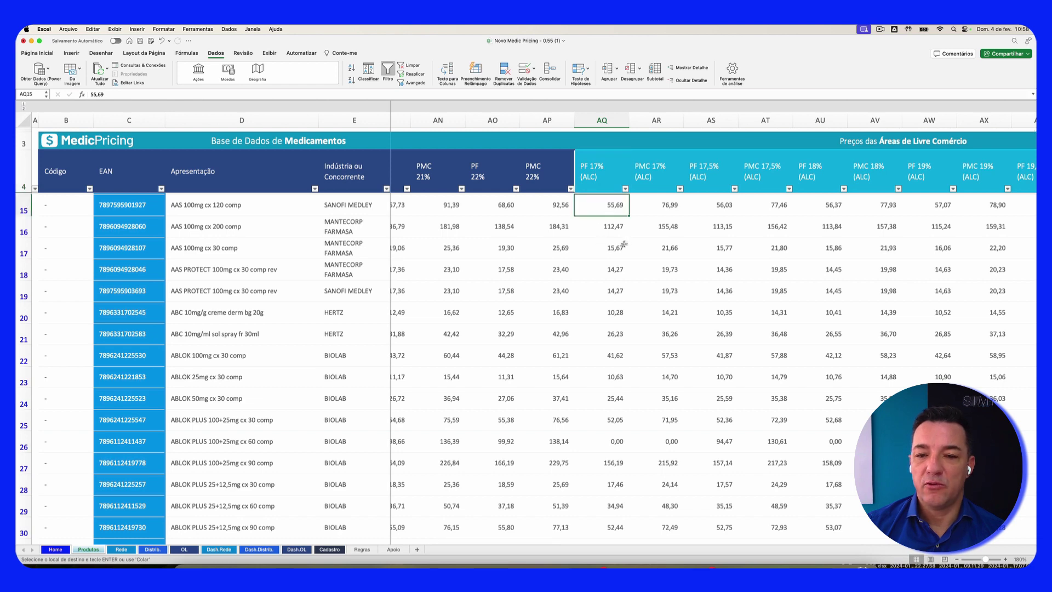
# Compare against the Revista PF 17% price in Y15, then return to the ALC columns
pyautogui.hscroll(-2, 624, 244)
pyautogui.hscroll(-2, 624, 244)
pyautogui.hscroll(-2, 624, 244)
pyautogui.hscroll(-1, 624, 244)
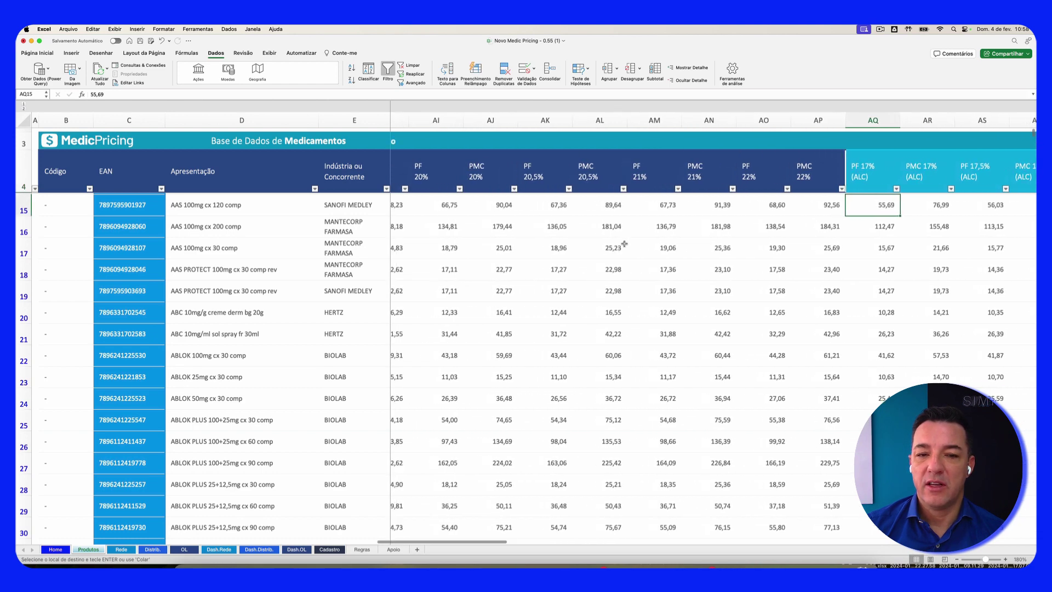
pyautogui.hscroll(-2, 624, 244)
pyautogui.hscroll(-1, 624, 244)
pyautogui.hscroll(-1, 624, 244)
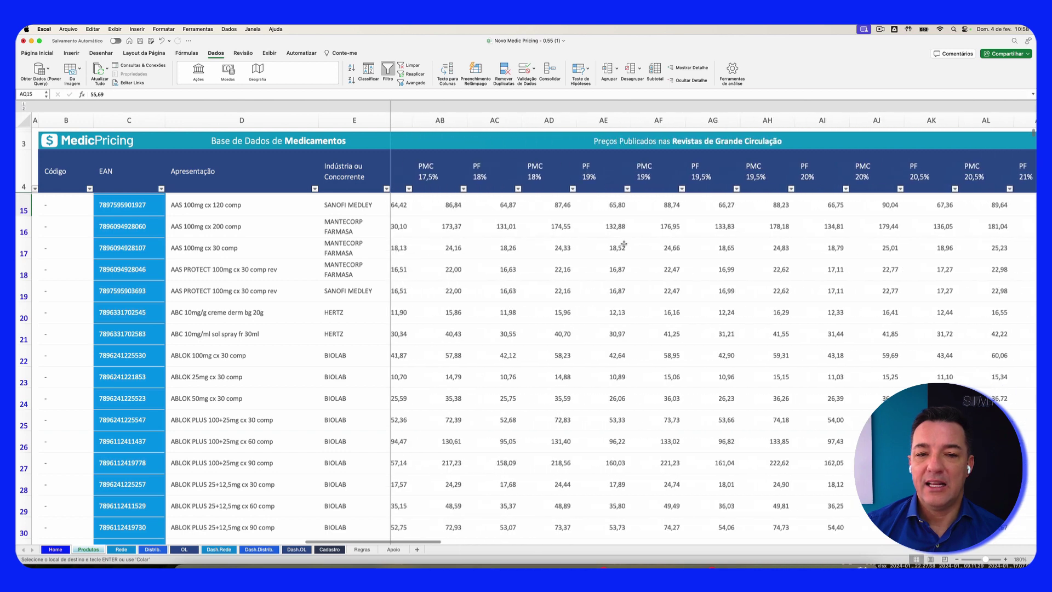
pyautogui.hscroll(-2, 624, 244)
pyautogui.hscroll(-1, 624, 244)
pyautogui.hscroll(-1, 624, 244)
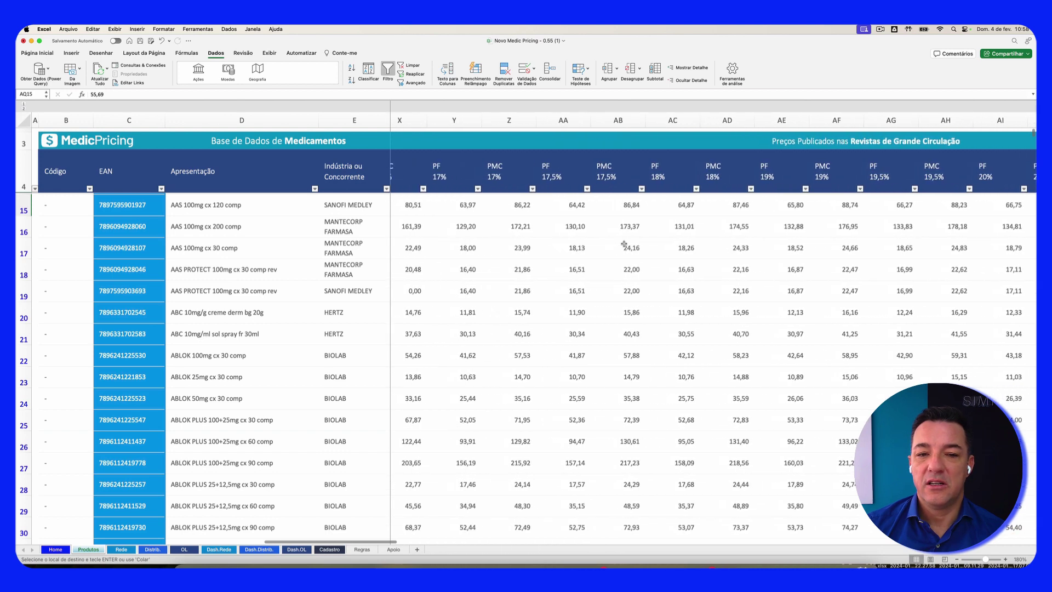
pyautogui.hscroll(-1, 624, 244)
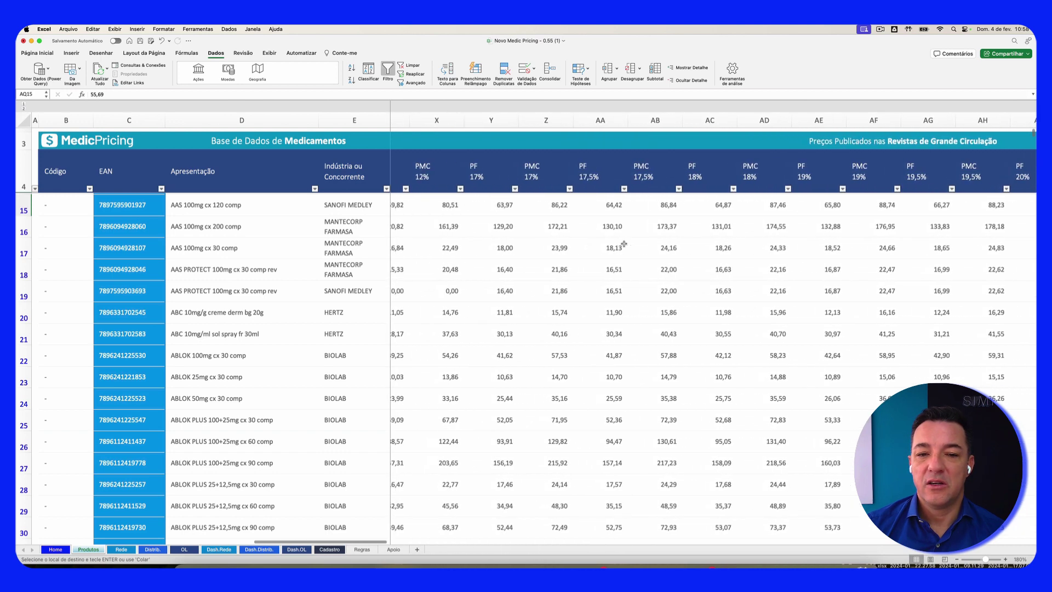
pyautogui.click(494, 208)
pyautogui.hscroll(2, 785, 223)
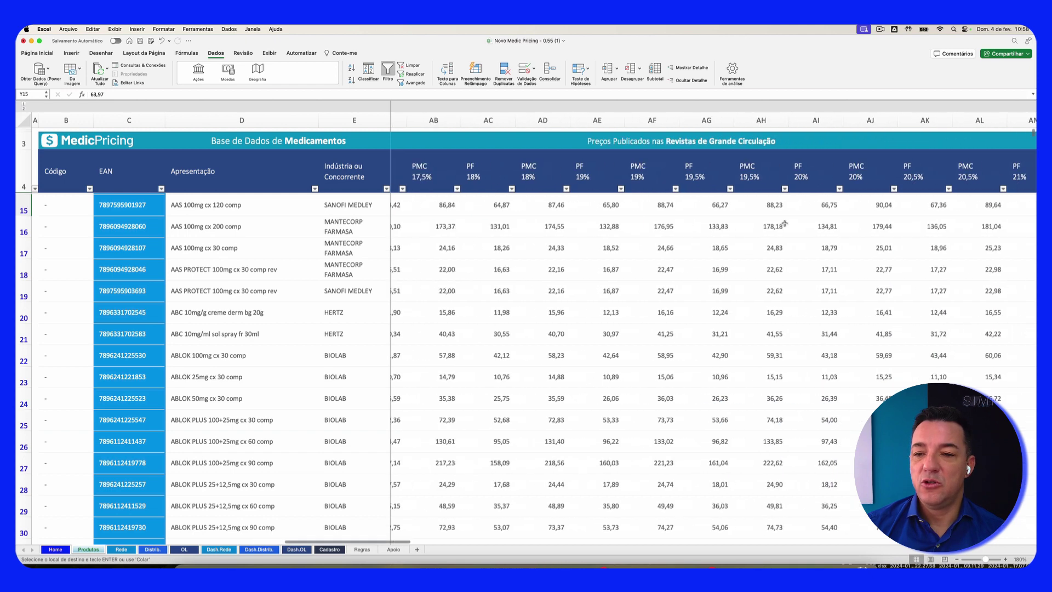
pyautogui.hscroll(3, 785, 223)
pyautogui.hscroll(5, 784, 223)
pyautogui.hscroll(8, 784, 223)
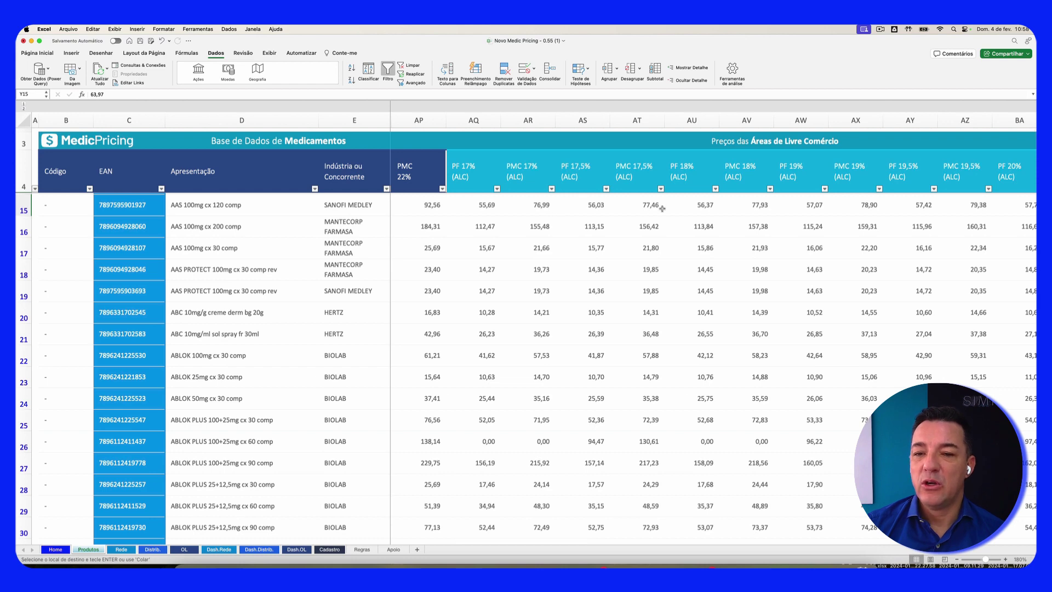
# Select the Alíquota Zero columns BC (PF 0%) and BD (PMC 0%)
pyautogui.hscroll(3, 723, 207)
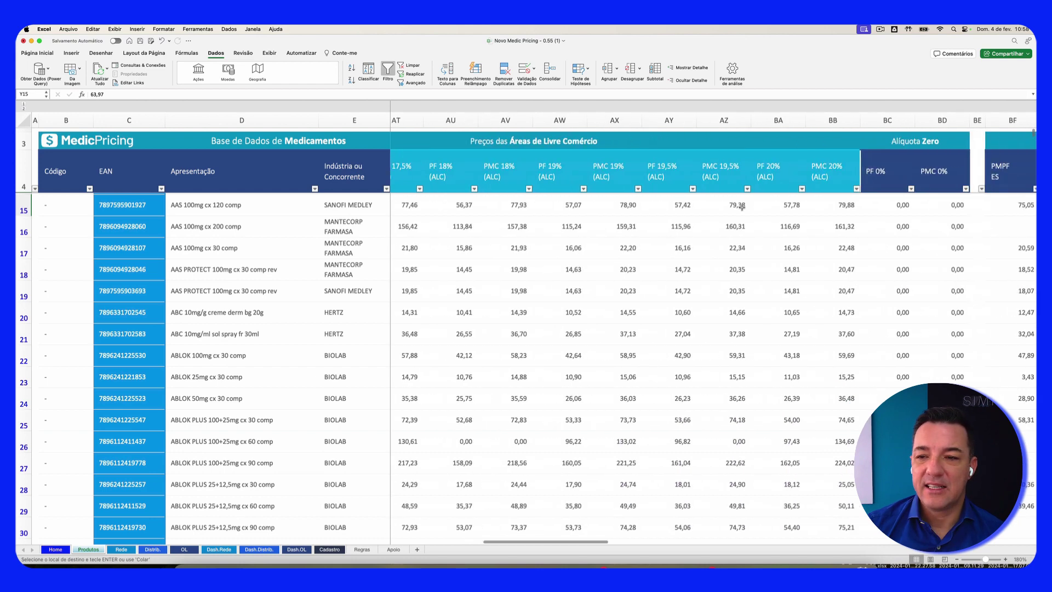
pyautogui.hscroll(3, 731, 207)
pyautogui.hscroll(2, 740, 207)
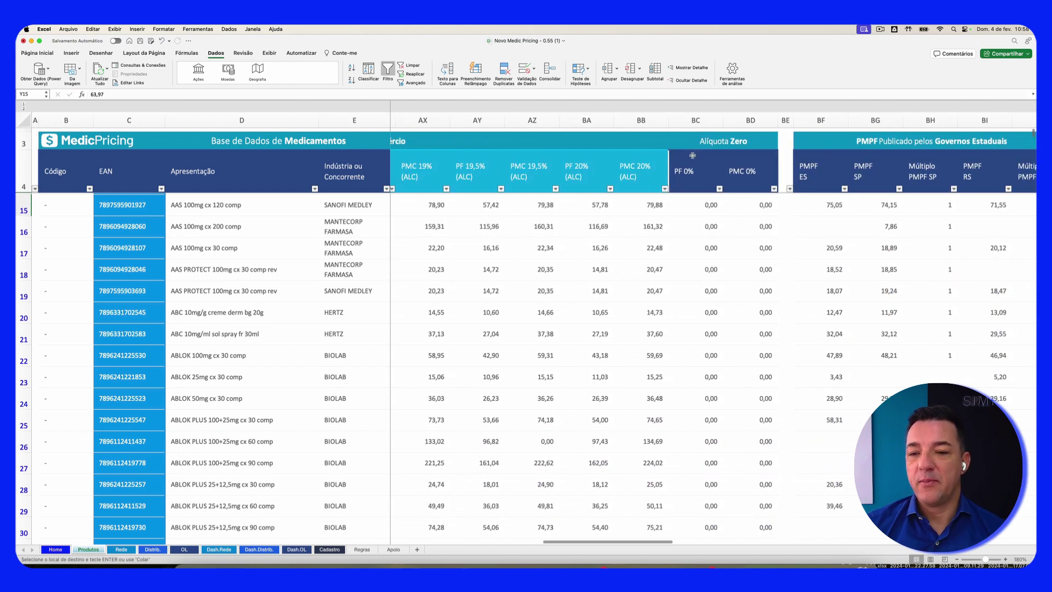
pyautogui.click(695, 119)
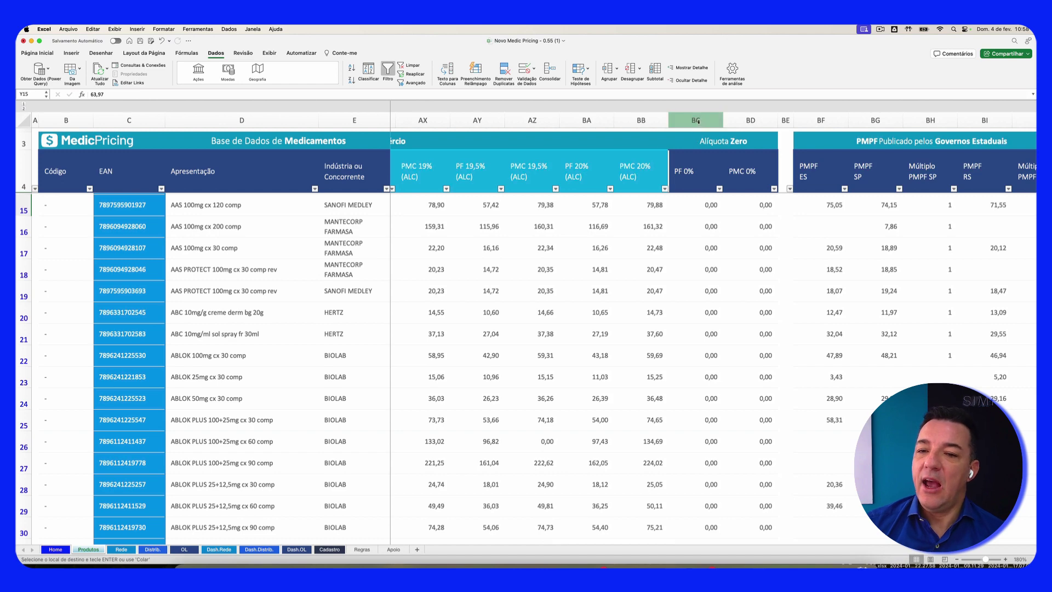
pyautogui.click(738, 118)
pyautogui.moveTo(695, 120); pyautogui.dragTo(747, 120)
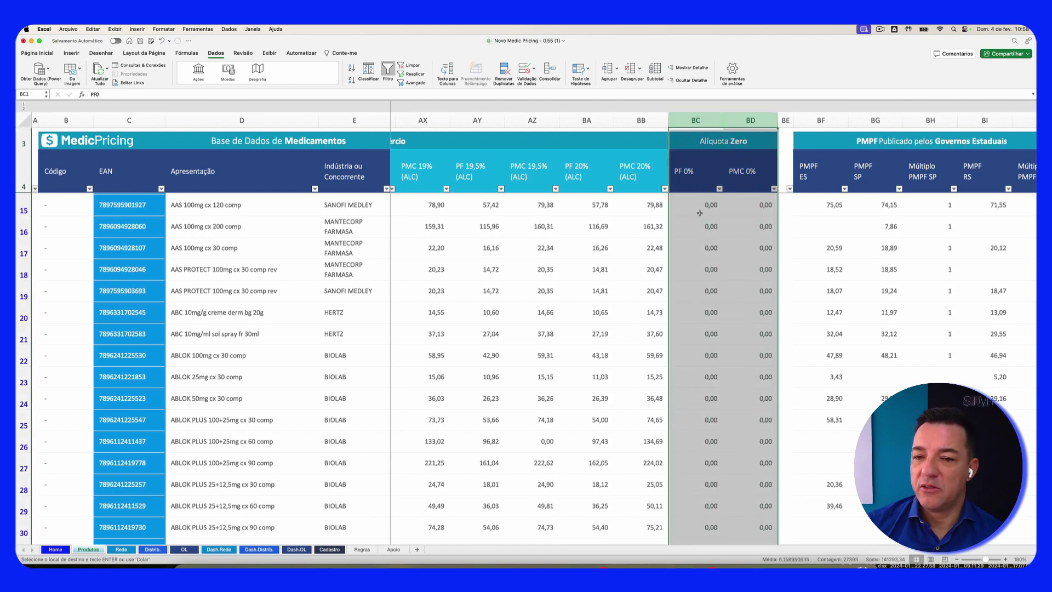
# Scroll right toward the state PMPF and tax-exception columns
pyautogui.scroll(-2, 724, 312)
pyautogui.scroll(3, 724, 312)
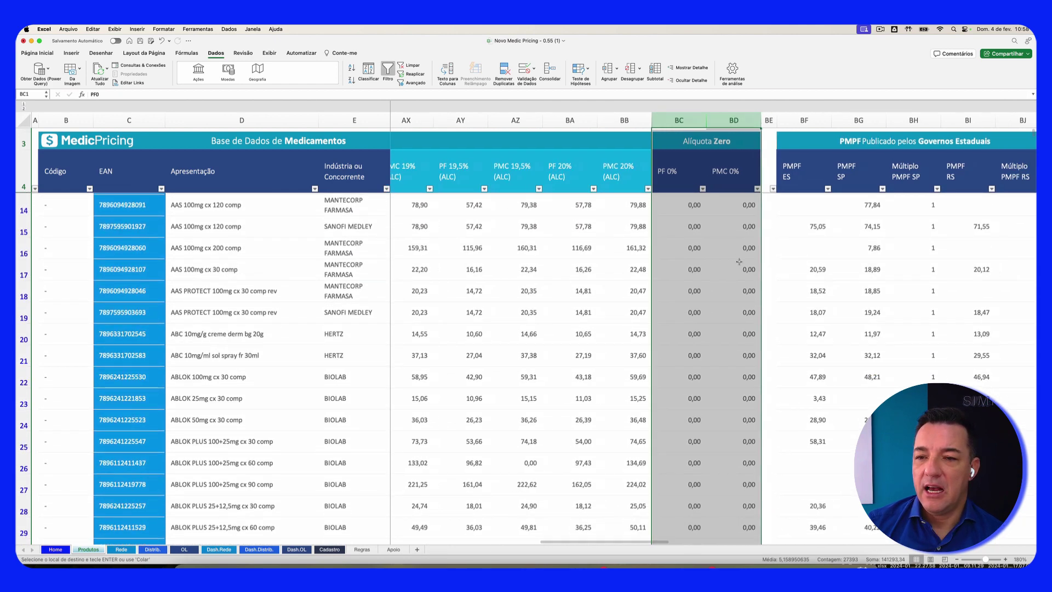
pyautogui.hscroll(3, 739, 261)
pyautogui.hscroll(2, 739, 262)
pyautogui.hscroll(1, 739, 262)
pyautogui.hscroll(1, 739, 262)
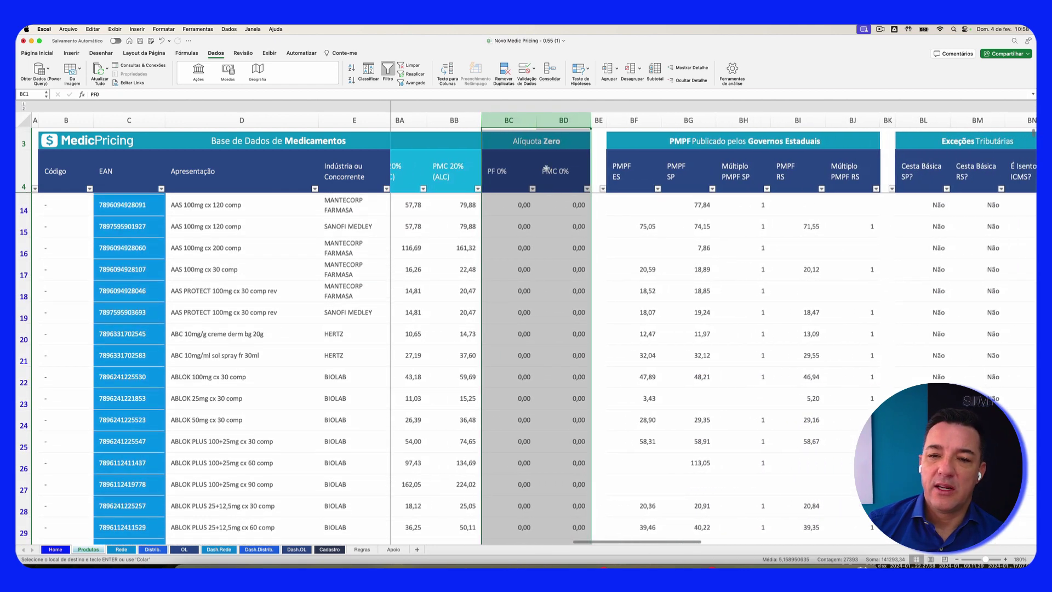
# Step through the PMPF ES, SP and RS headers with multipliers, Cesta Básica SP/RS and É Isento de ICMS? headers
pyautogui.hscroll(5, 653, 220)
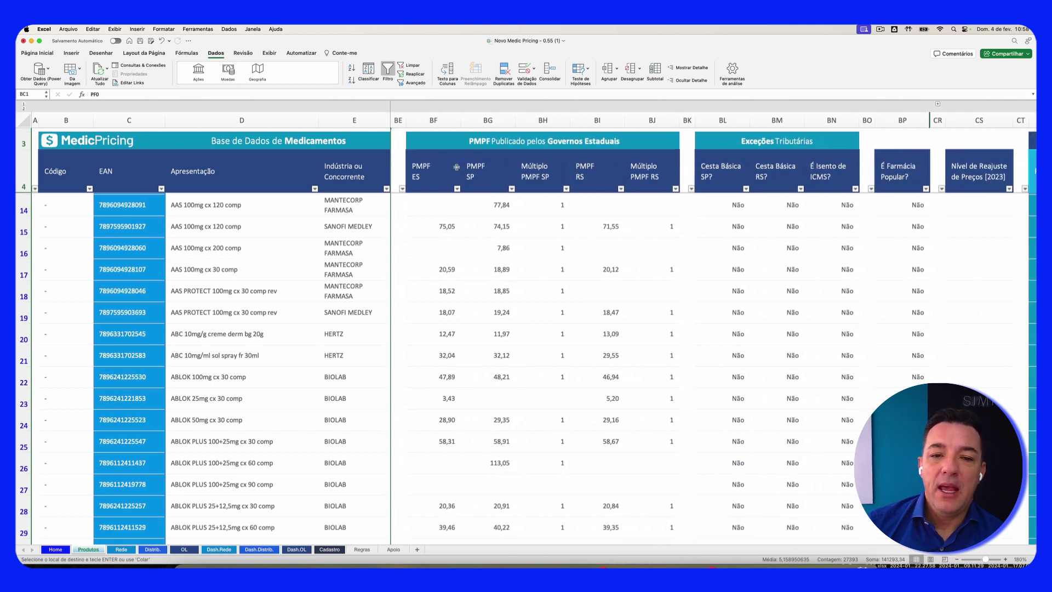
pyautogui.click(434, 171)
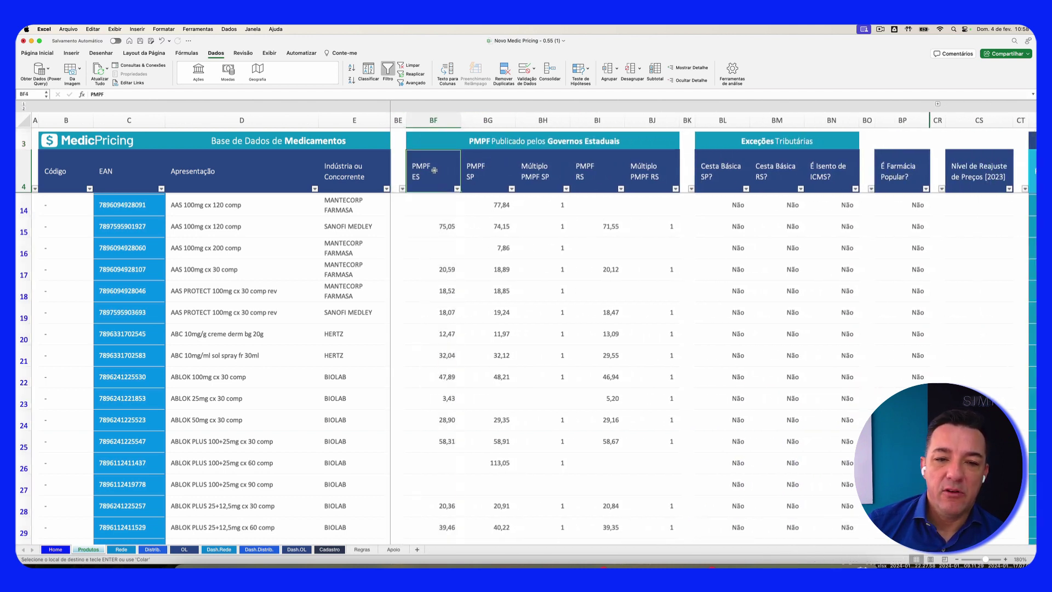
pyautogui.click(484, 173)
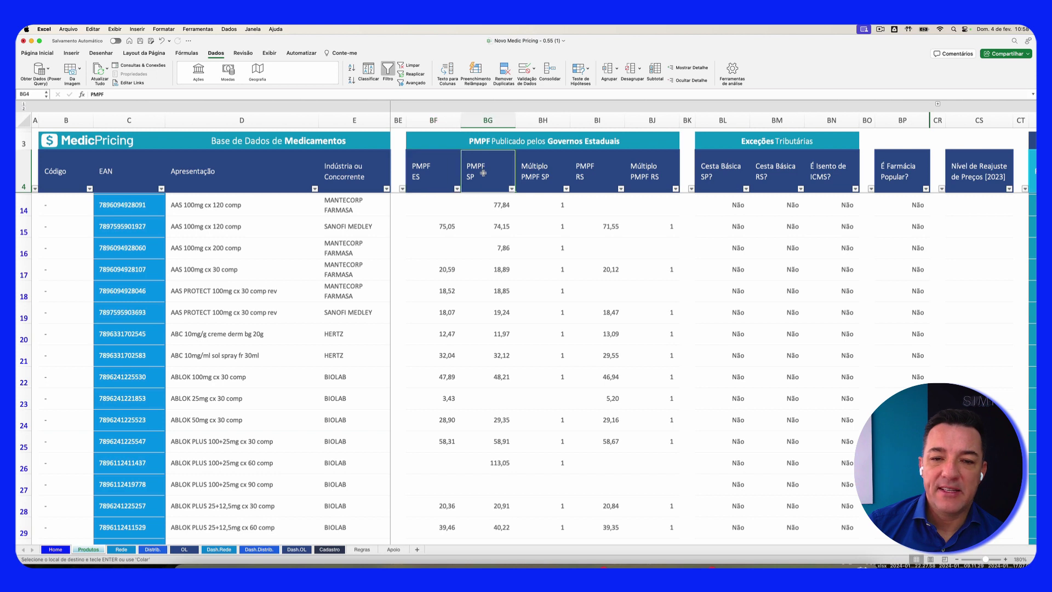
pyautogui.click(545, 175)
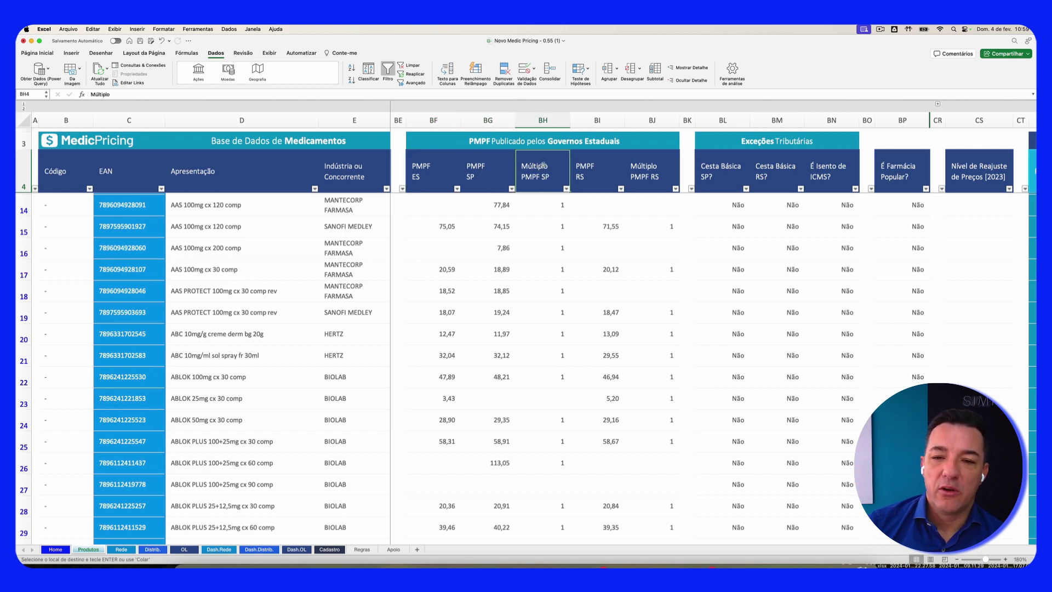
pyautogui.click(585, 173)
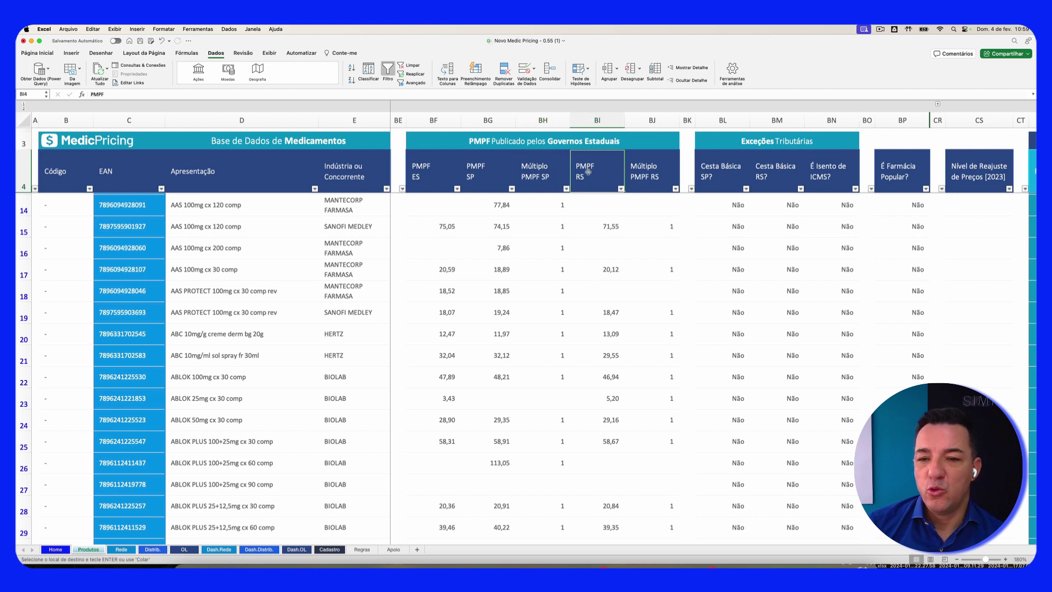
pyautogui.click(634, 167)
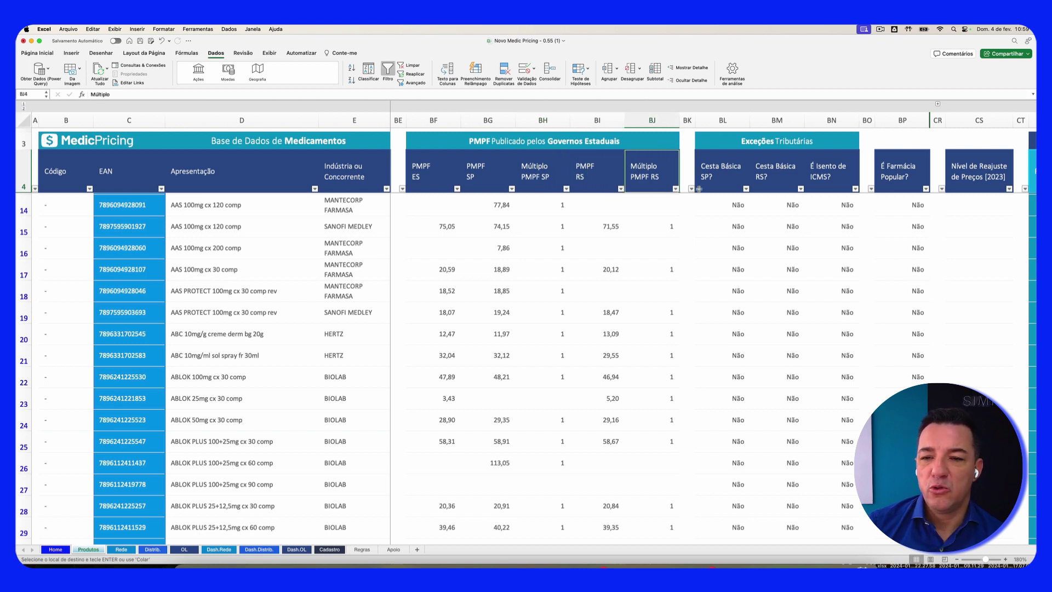
pyautogui.click(732, 176)
pyautogui.click(772, 179)
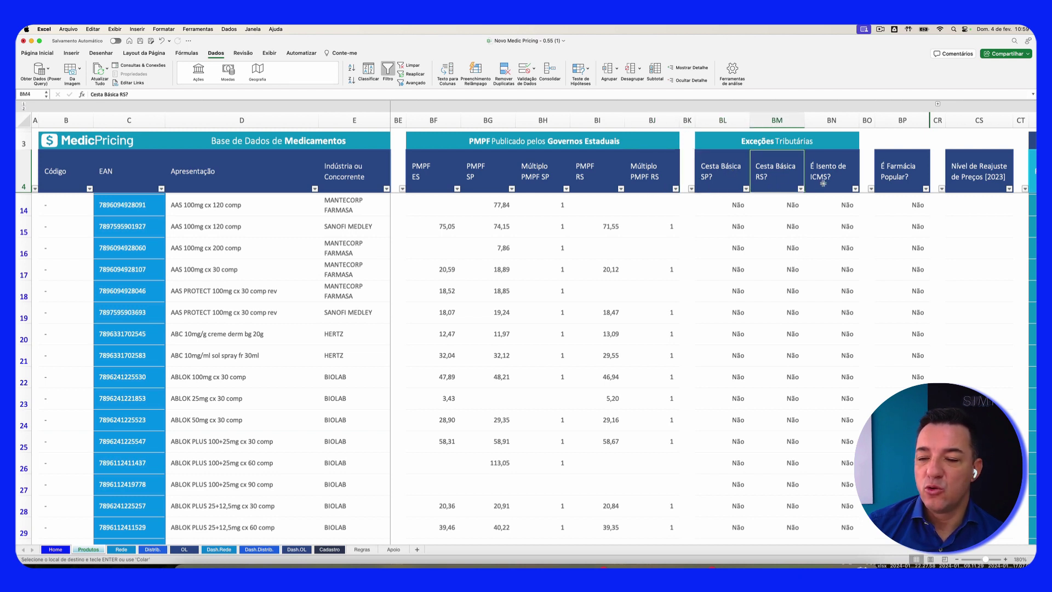
pyautogui.click(840, 173)
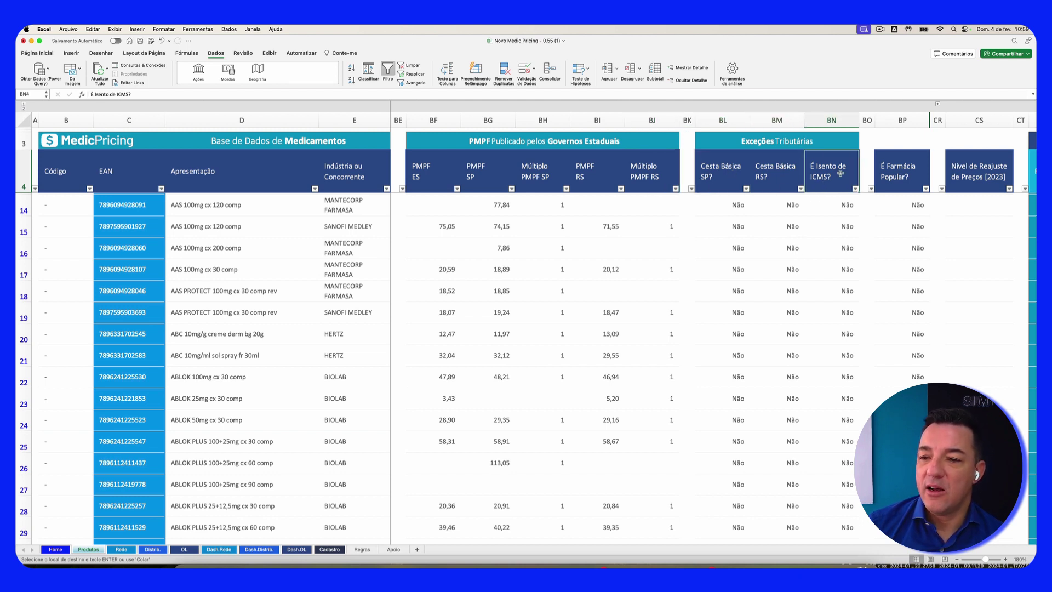
# Check the É Farmácia Popular? header, then scroll right past the regulatory and logistics columns
pyautogui.click(915, 170)
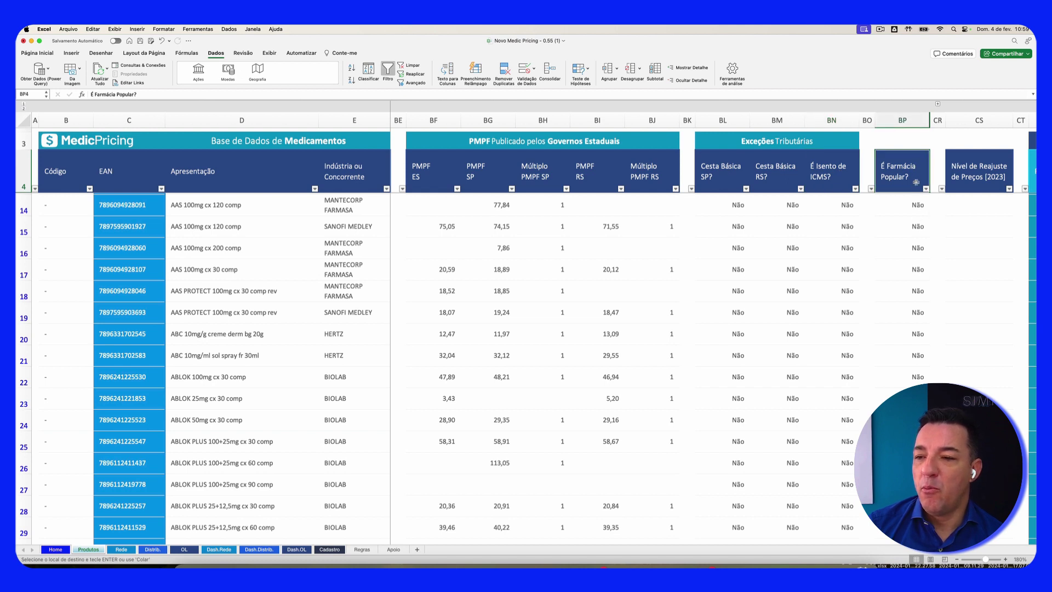
pyautogui.hscroll(1, 916, 184)
pyautogui.hscroll(2, 915, 189)
pyautogui.hscroll(2, 917, 194)
pyautogui.hscroll(2, 917, 196)
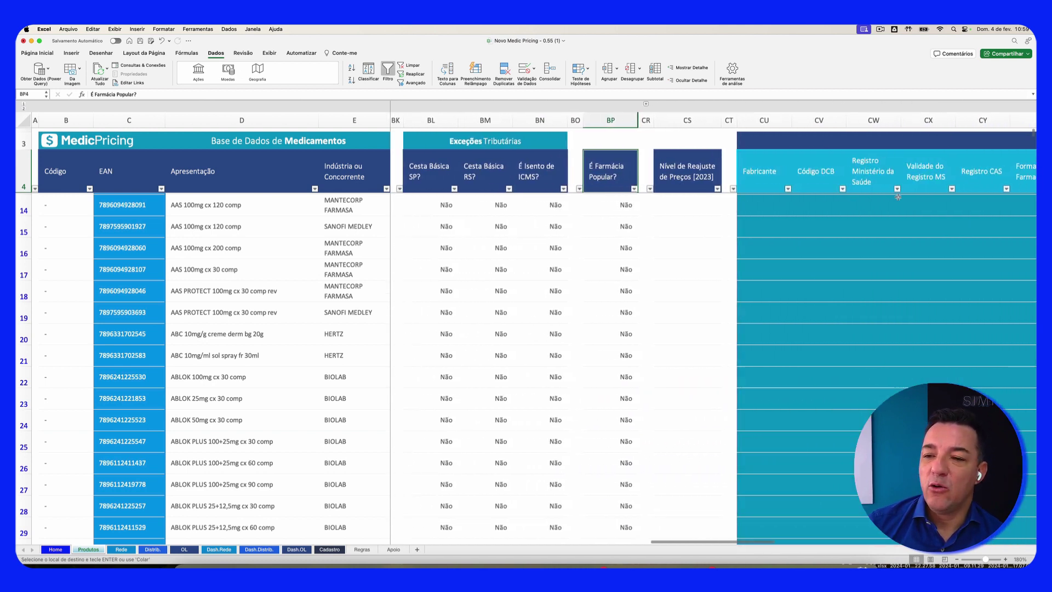
pyautogui.hscroll(2, 904, 196)
pyautogui.hscroll(2, 888, 196)
pyautogui.hscroll(2, 871, 196)
pyautogui.hscroll(2, 867, 195)
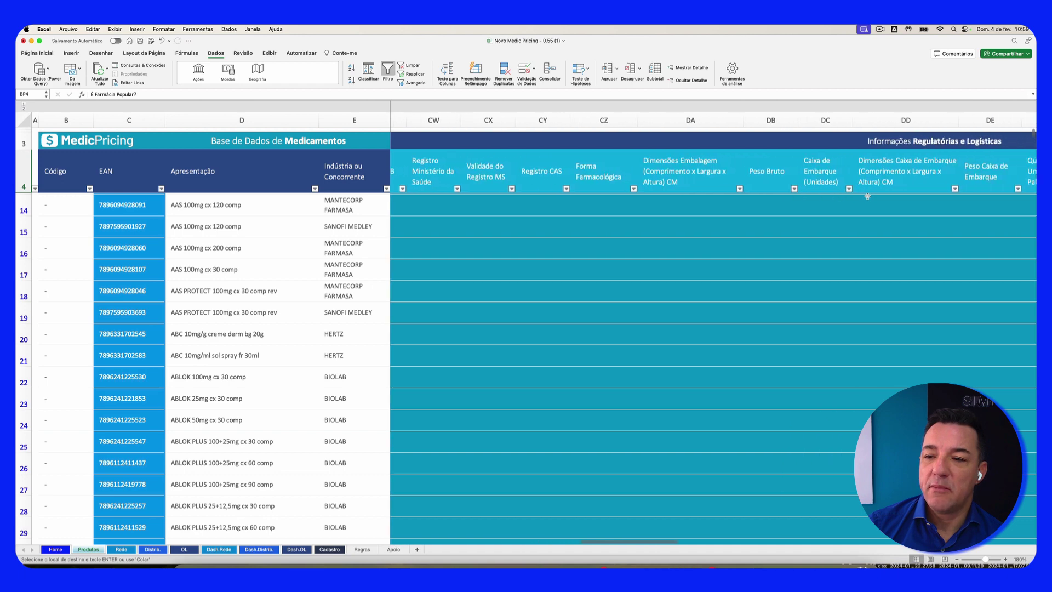
pyautogui.hscroll(2, 868, 196)
pyautogui.hscroll(2, 867, 196)
pyautogui.hscroll(2, 867, 196)
pyautogui.hscroll(2, 867, 196)
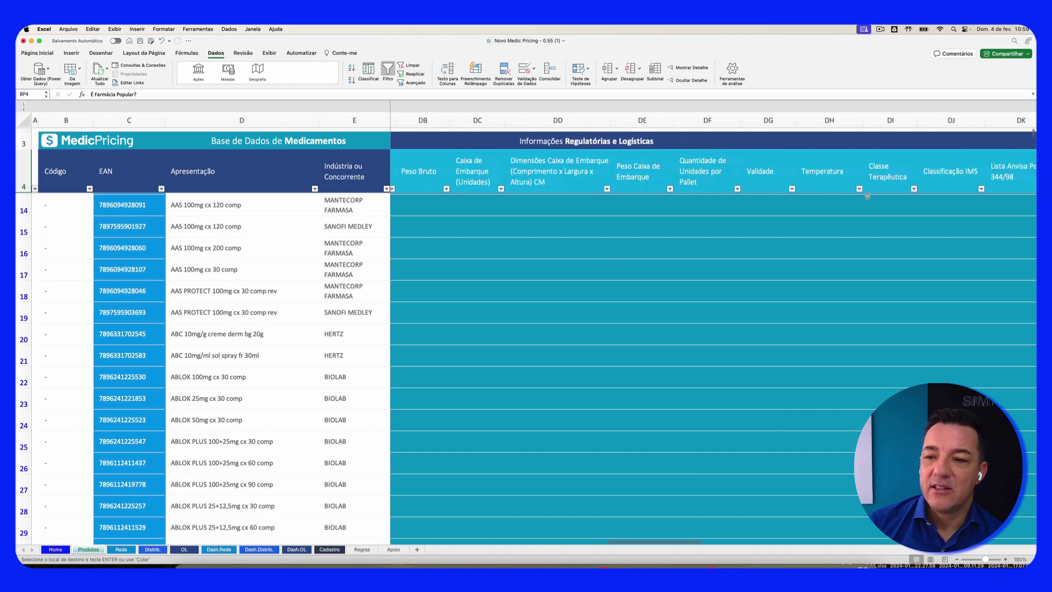
pyautogui.hscroll(2, 867, 195)
pyautogui.hscroll(2, 867, 195)
pyautogui.hscroll(2, 867, 195)
pyautogui.hscroll(2, 867, 195)
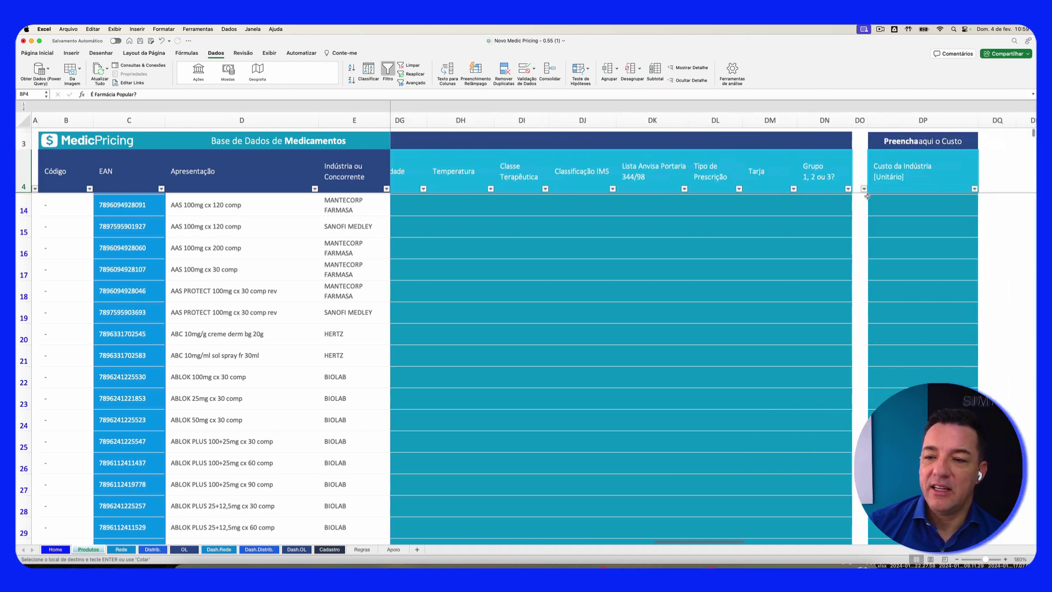
# Select the Custo da Indústria (Unitário) column DP and its header cell DP4
pyautogui.hscroll(2, 822, 192)
pyautogui.hscroll(1, 766, 187)
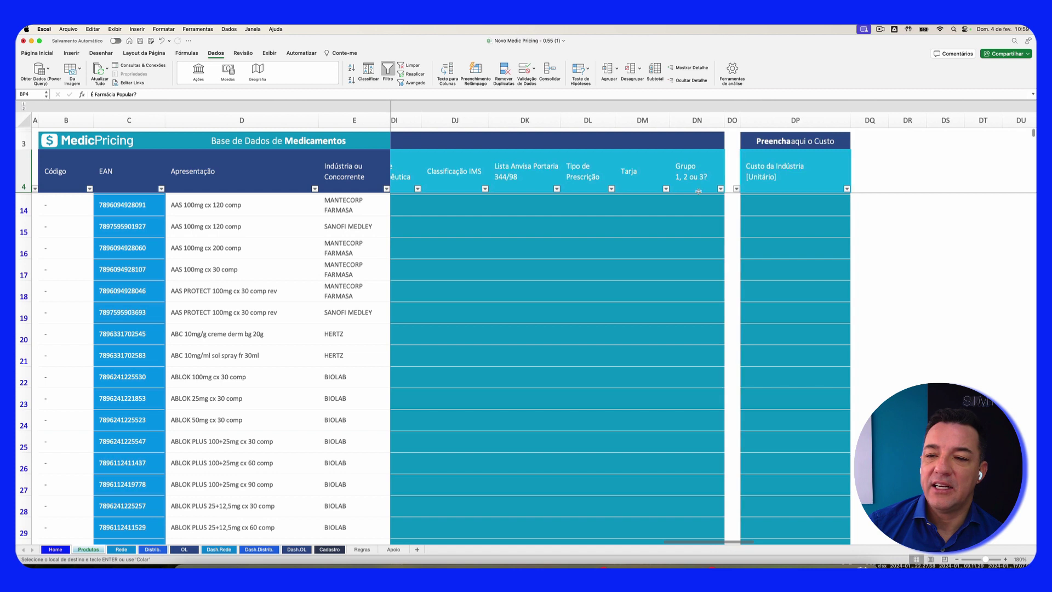
pyautogui.click(795, 120)
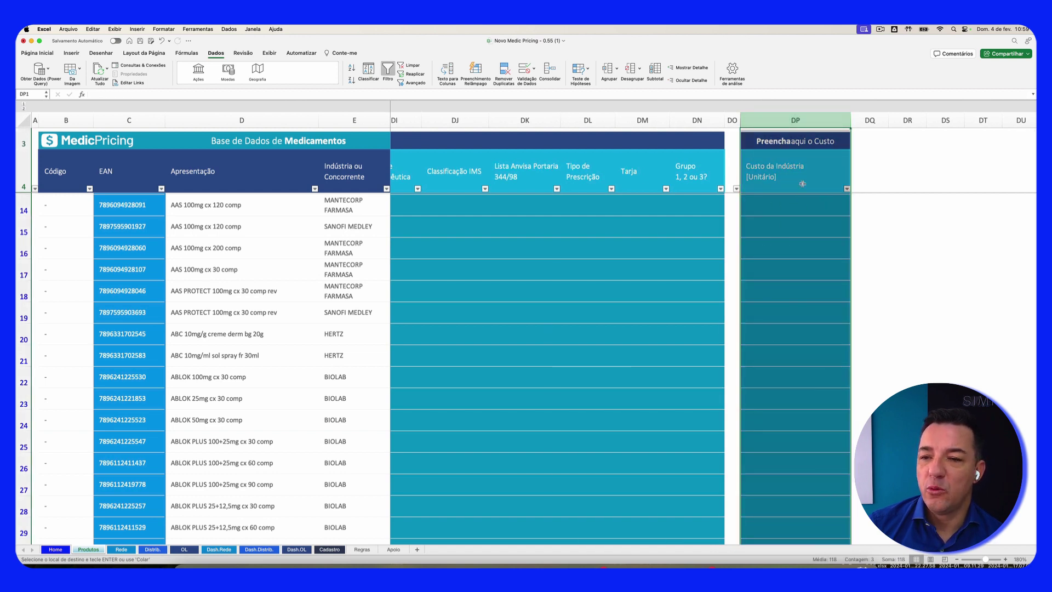
pyautogui.click(784, 173)
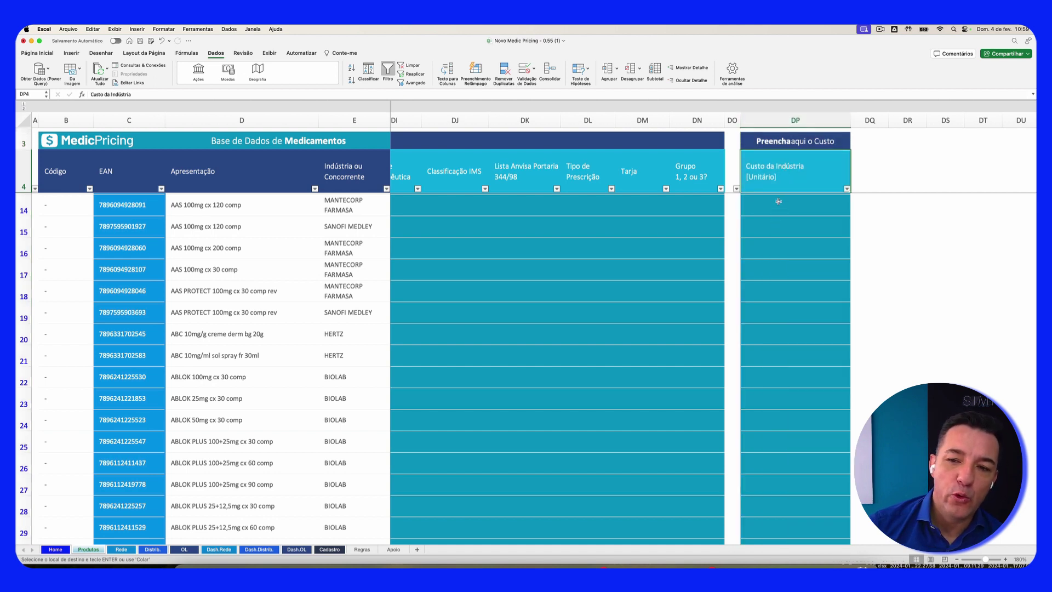
# Scroll back left to columns F–M showing Princípio Ativo, Dosagem and Categoria
pyautogui.hscroll(-5, 778, 201)
pyautogui.hscroll(-5, 778, 201)
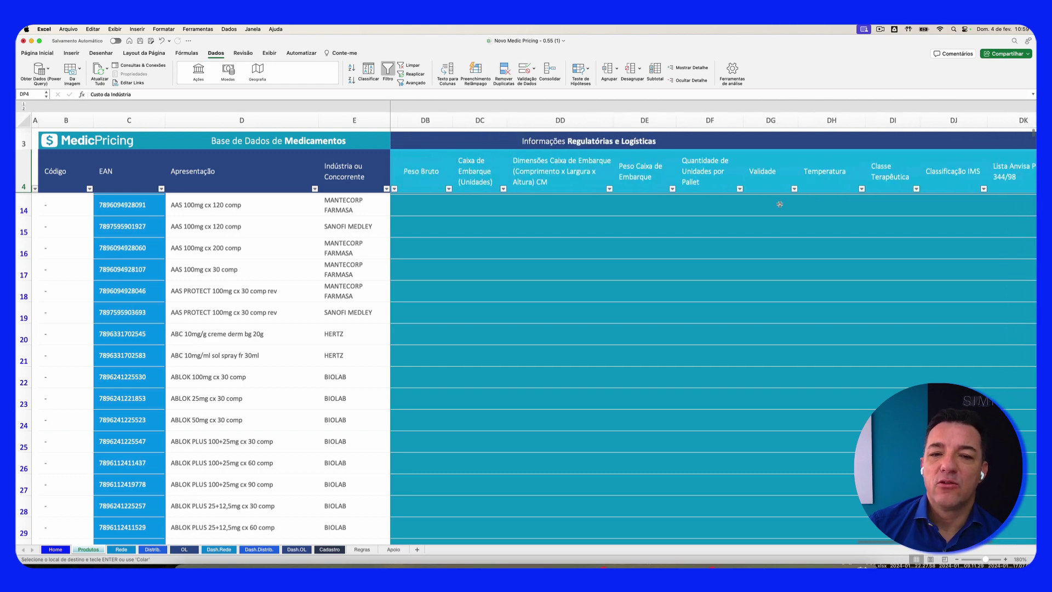
pyautogui.hscroll(-3, 780, 204)
pyautogui.hscroll(-5, 780, 204)
pyautogui.hscroll(-5, 779, 204)
pyautogui.hscroll(-5, 779, 204)
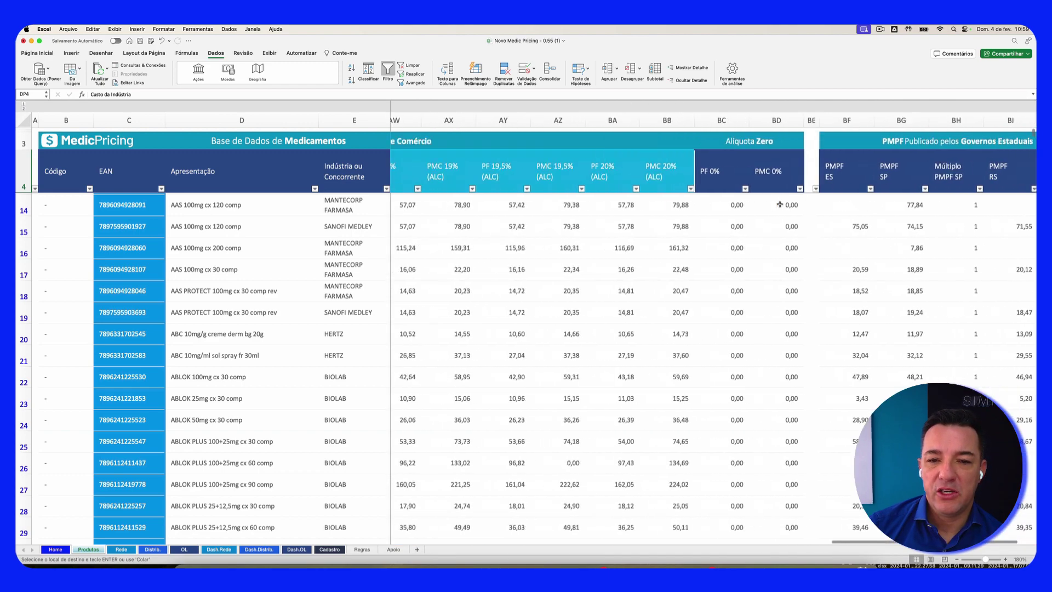
pyautogui.hscroll(-3, 779, 205)
pyautogui.hscroll(-5, 780, 204)
pyautogui.hscroll(-5, 780, 204)
pyautogui.hscroll(-5, 780, 204)
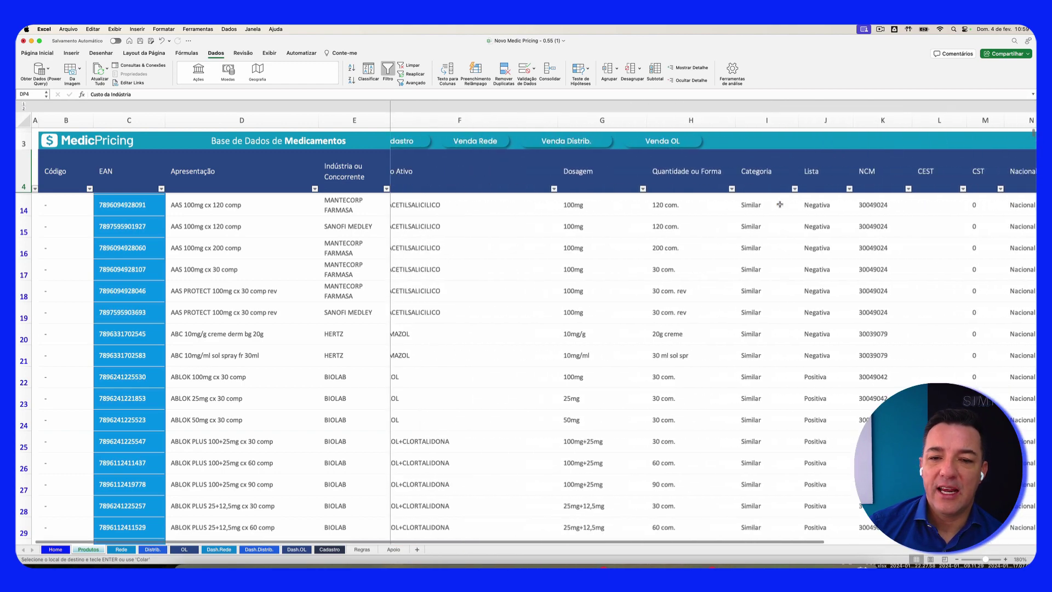